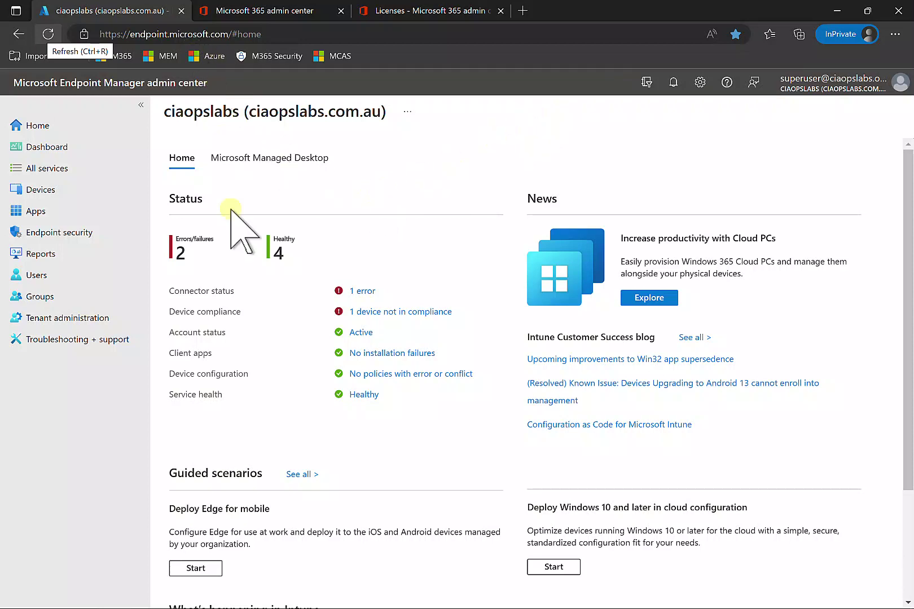
Check Tenant administration's Premium add-ons for the Remote Help trial (84 days left) and its product page
{"action": "left_click", "coordinate": [75, 323]}
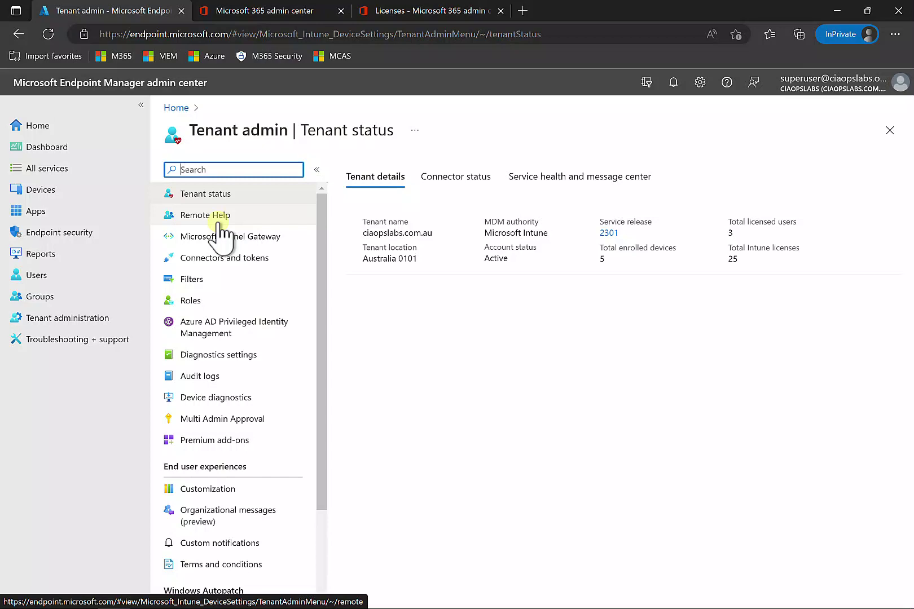
{"action": "left_click", "coordinate": [221, 446]}
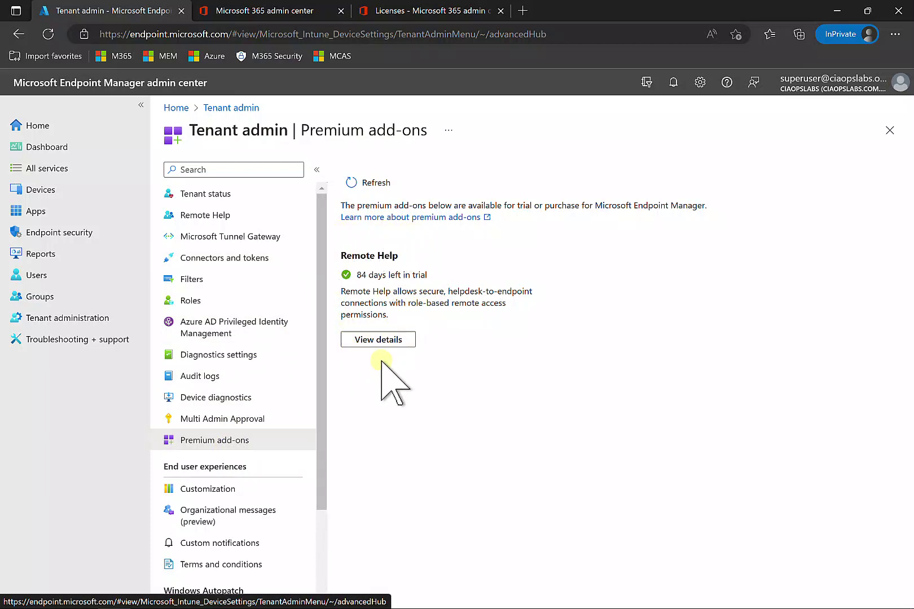
{"action": "left_click", "coordinate": [284, 11]}
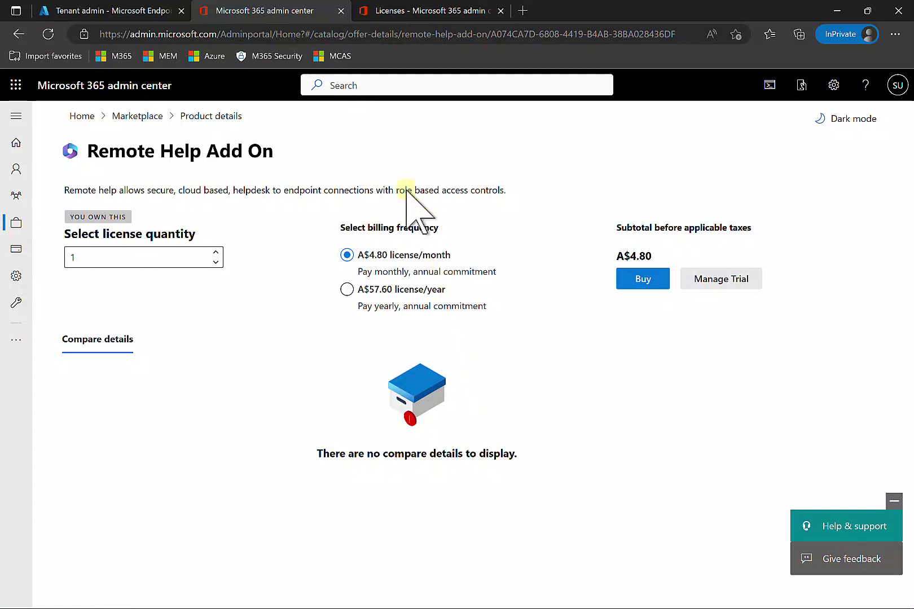
Check the Remote Help Add On licences (247 of 250 available), then return to Endpoint Manager
{"action": "left_click", "coordinate": [418, 12]}
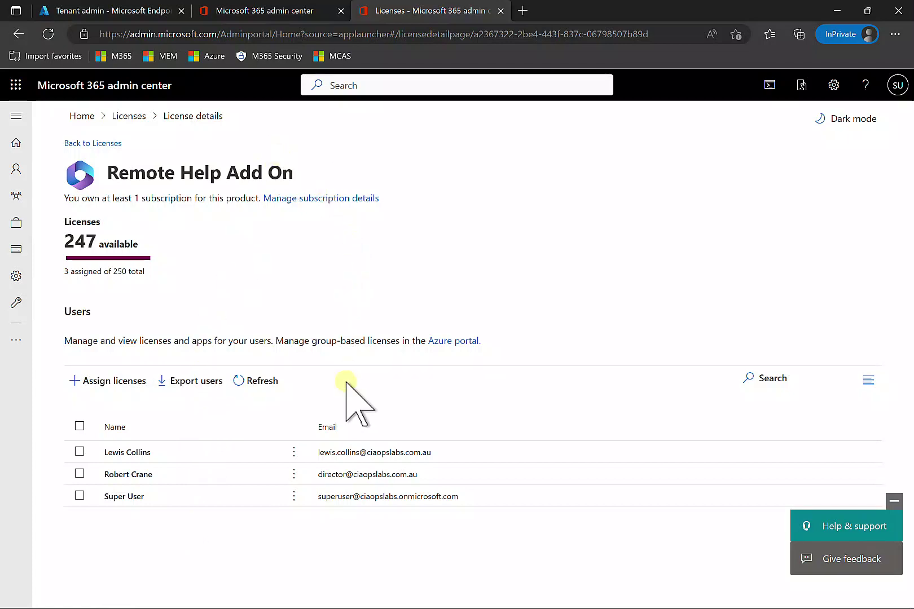
{"action": "left_click", "coordinate": [127, 12]}
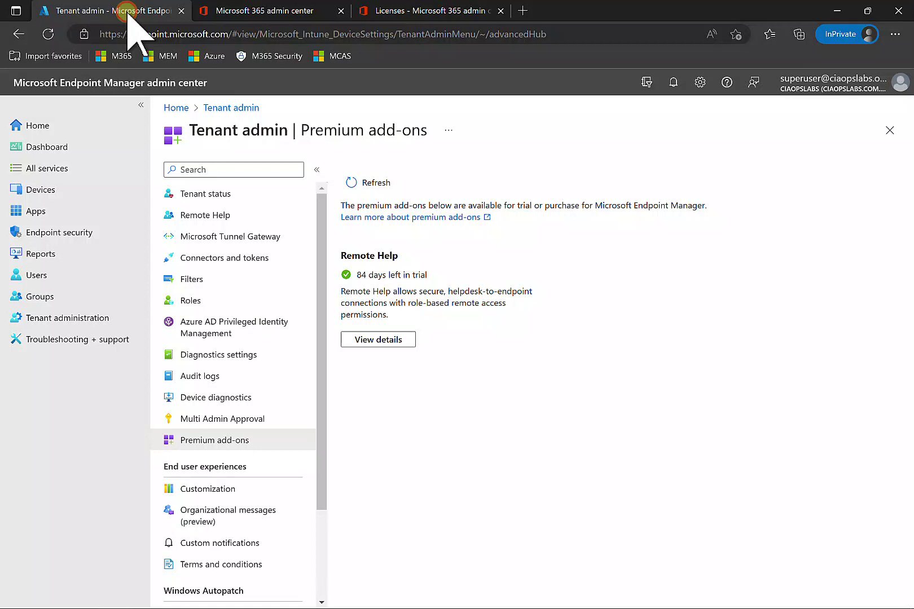
Verify in Remote Help settings that it is Enabled and allowed for unenrolled devices, changing nothing
{"action": "left_click", "coordinate": [204, 211]}
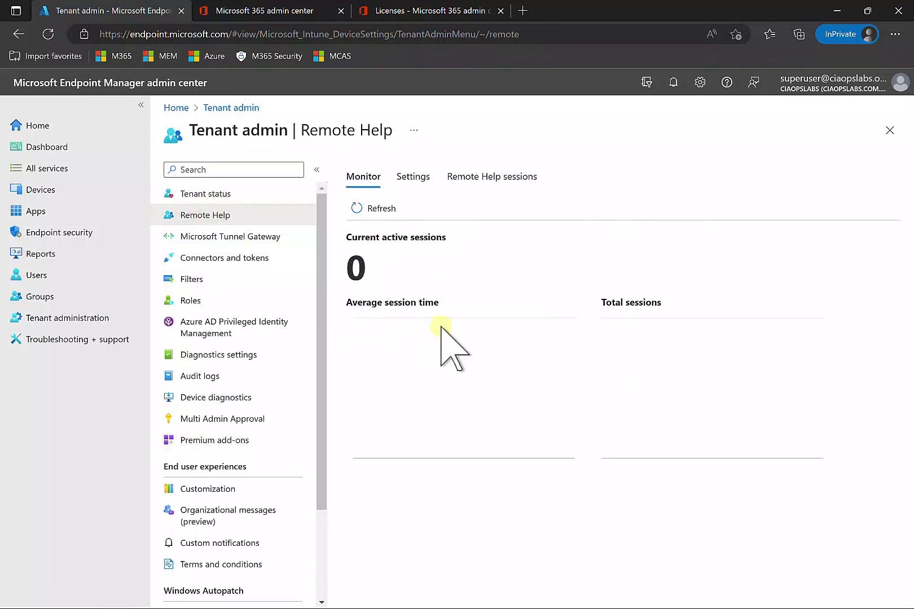
{"action": "left_click", "coordinate": [416, 178]}
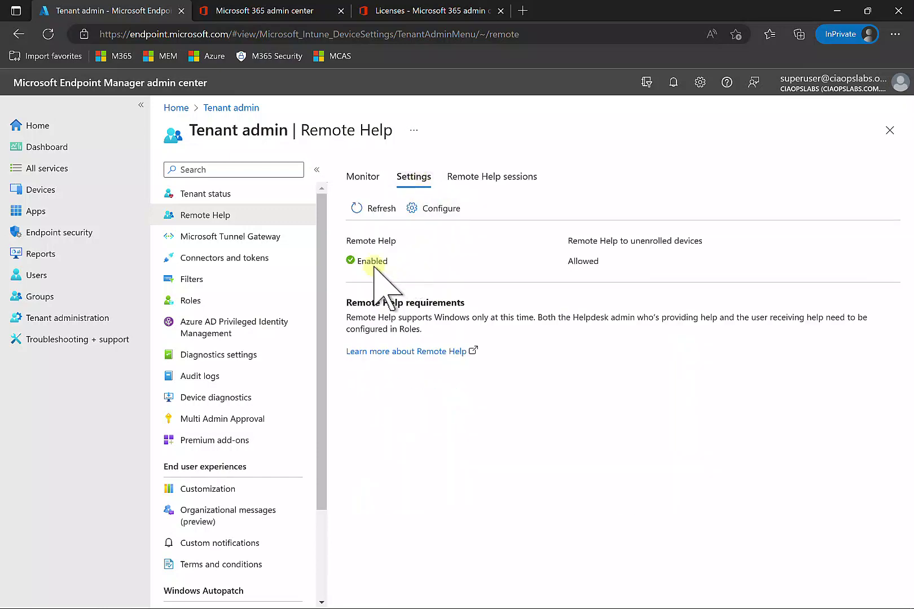
{"action": "left_click", "coordinate": [447, 216]}
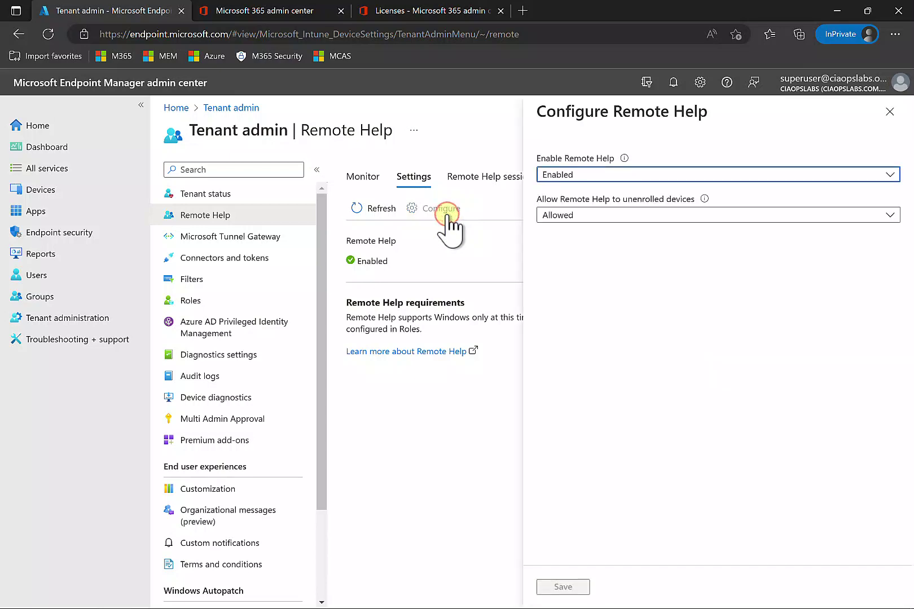
{"action": "left_click", "coordinate": [564, 176]}
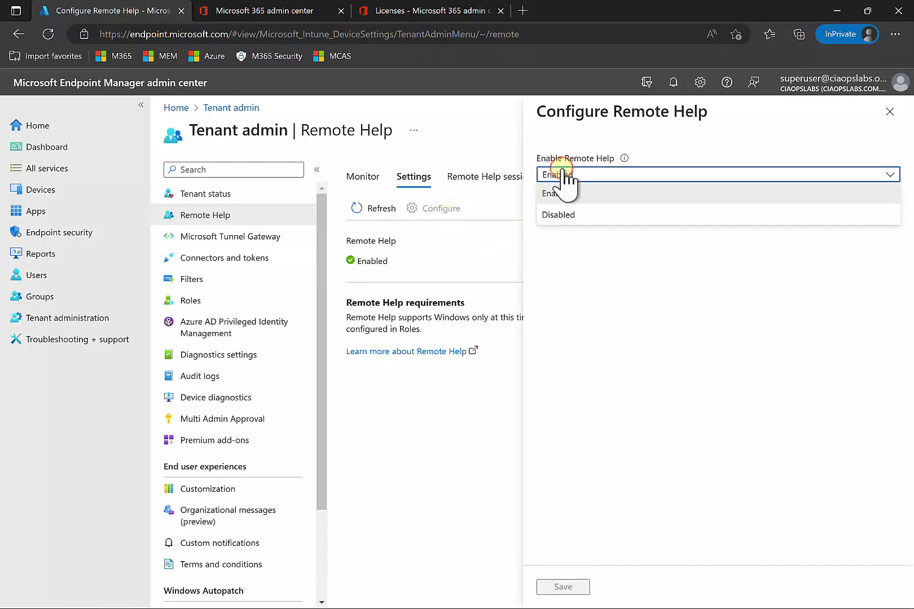
{"action": "left_click", "coordinate": [567, 241]}
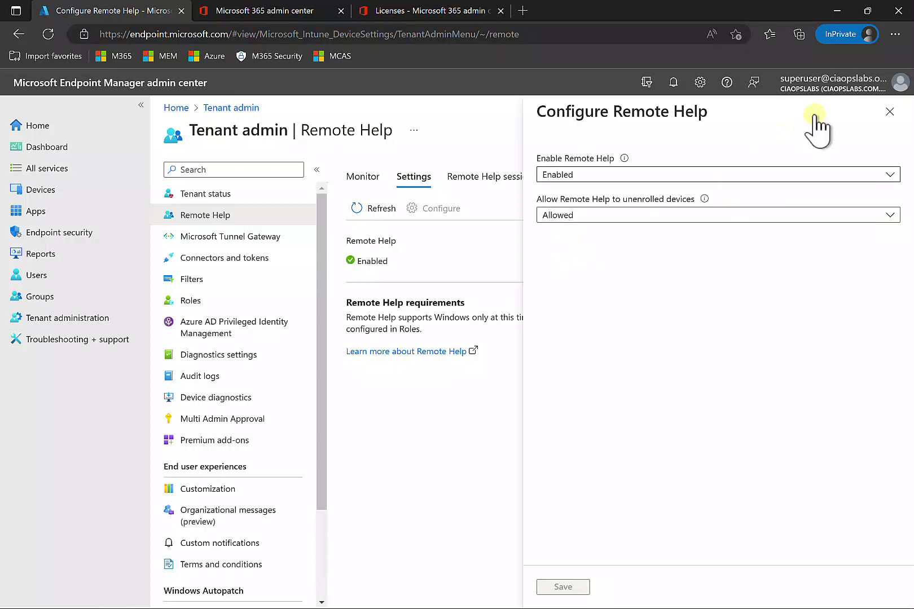
{"action": "left_click", "coordinate": [889, 113]}
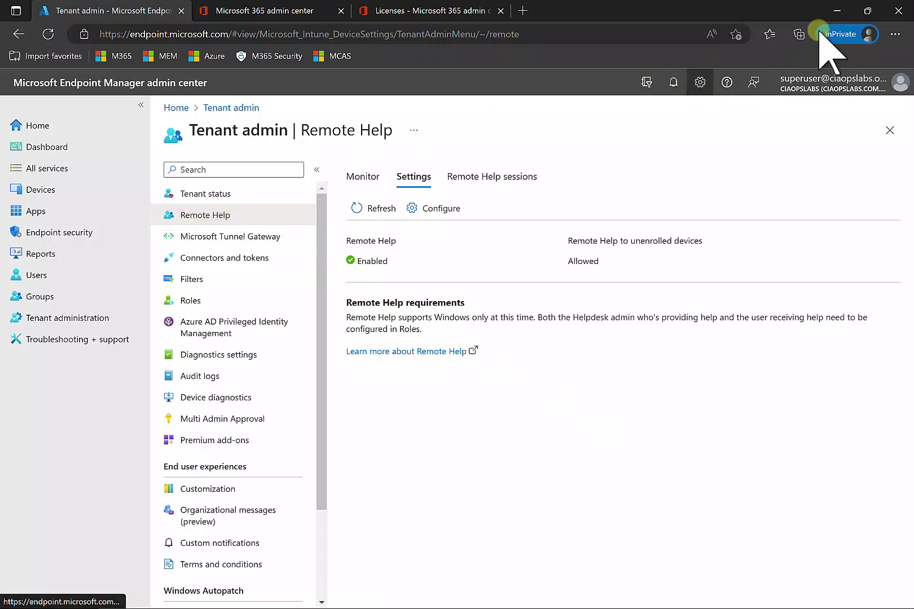
Minimise Edge and the Remote help windows on both the VM and RDP machine, leaving Quick Assist visible
{"action": "left_click", "coordinate": [837, 11]}
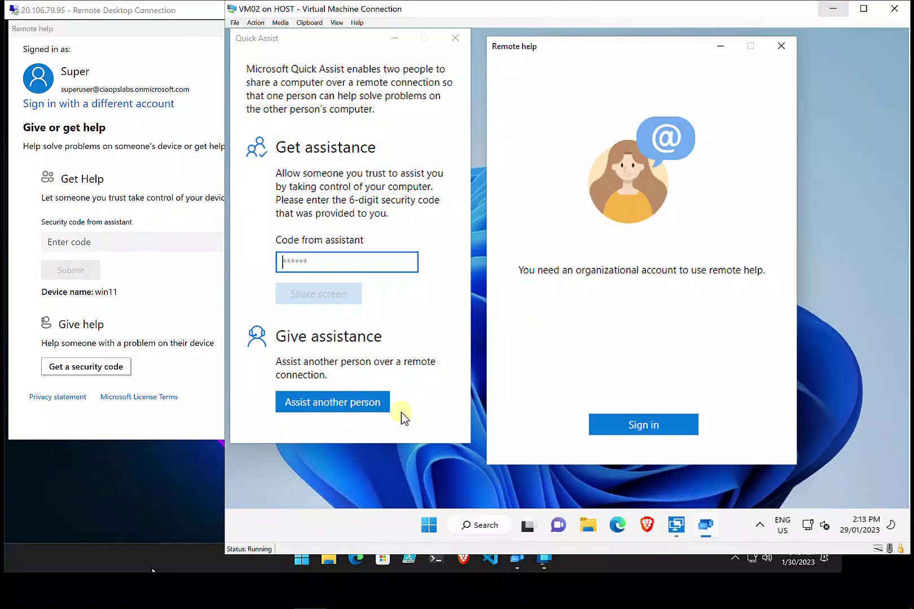
{"action": "left_click", "coordinate": [156, 464]}
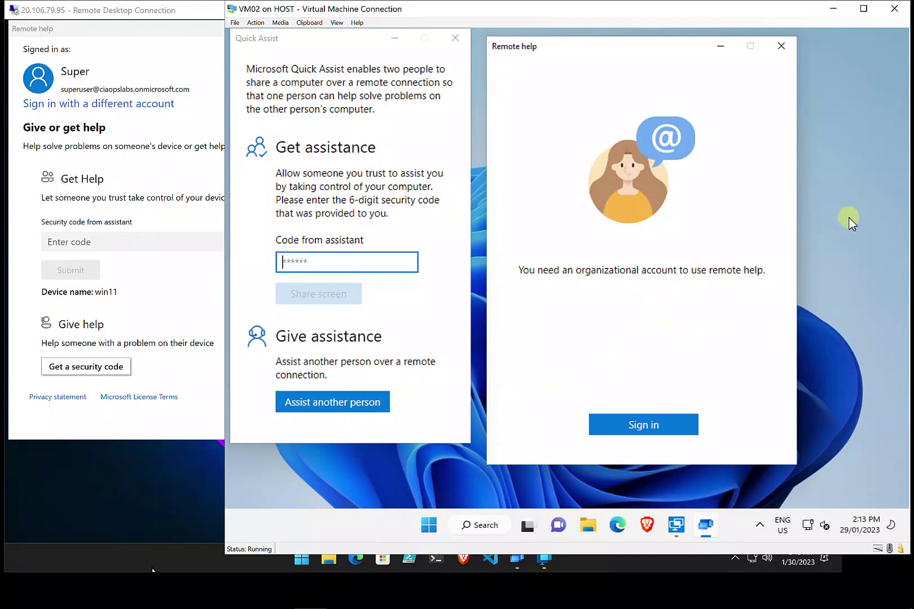
{"action": "left_click", "coordinate": [139, 507]}
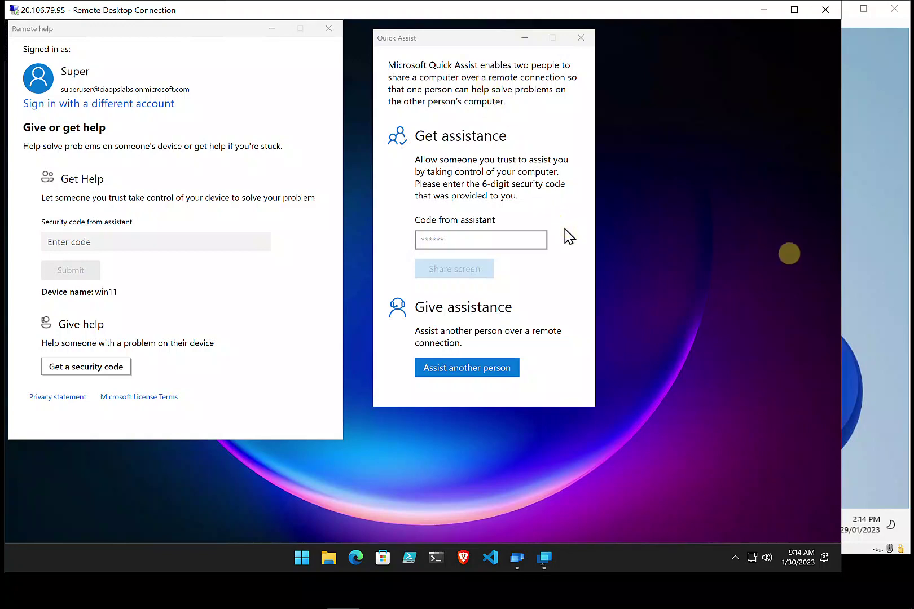
{"action": "left_click", "coordinate": [875, 240]}
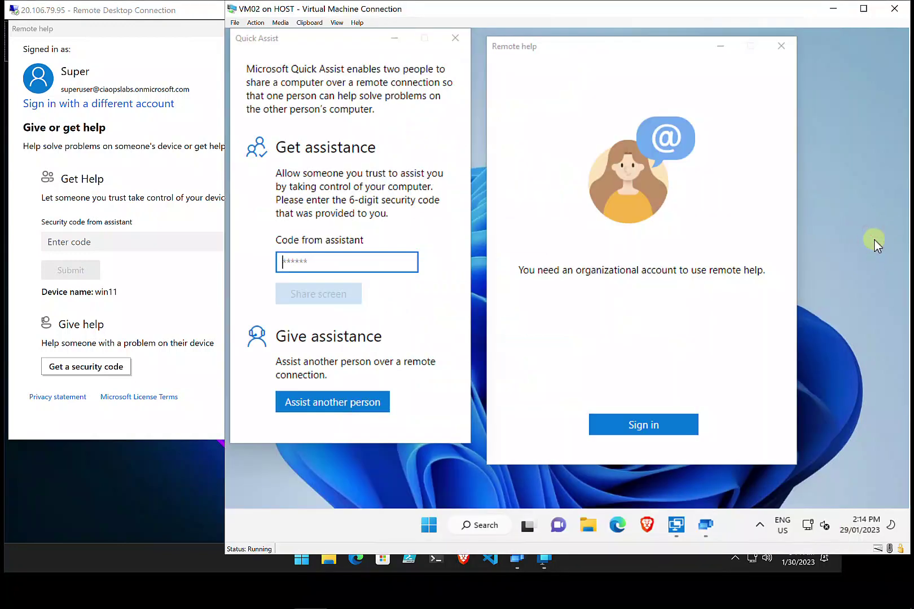
{"action": "left_click", "coordinate": [715, 51]}
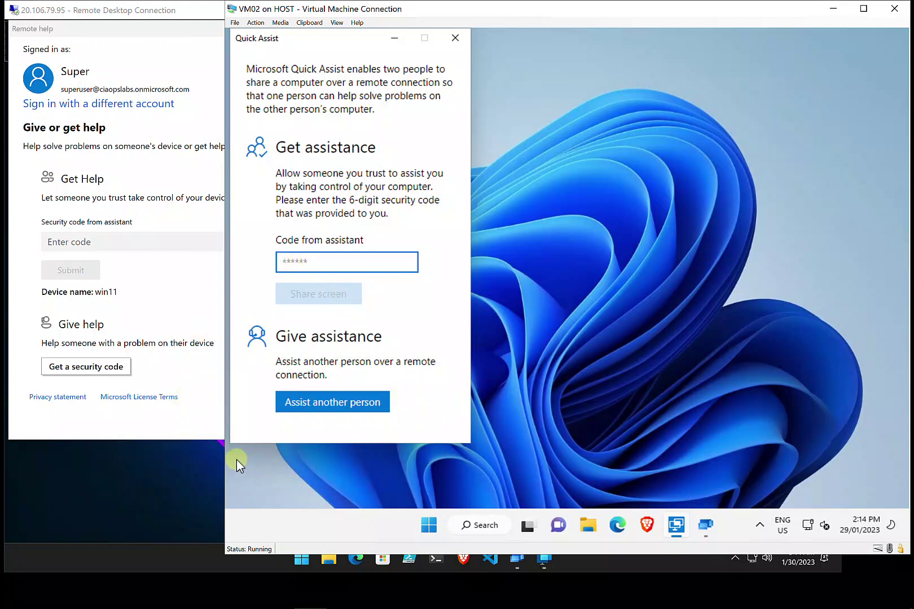
{"action": "left_click", "coordinate": [160, 471]}
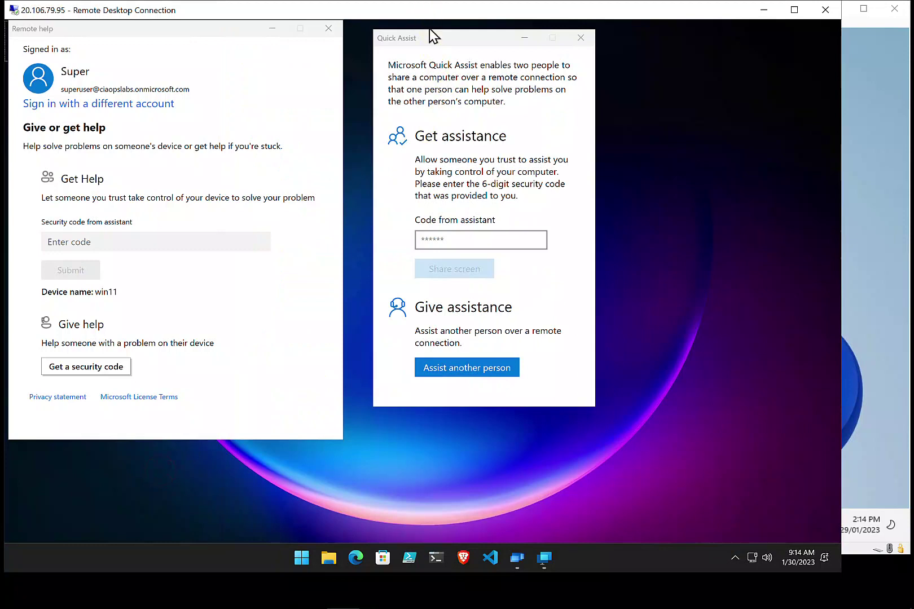
{"action": "left_click", "coordinate": [273, 27]}
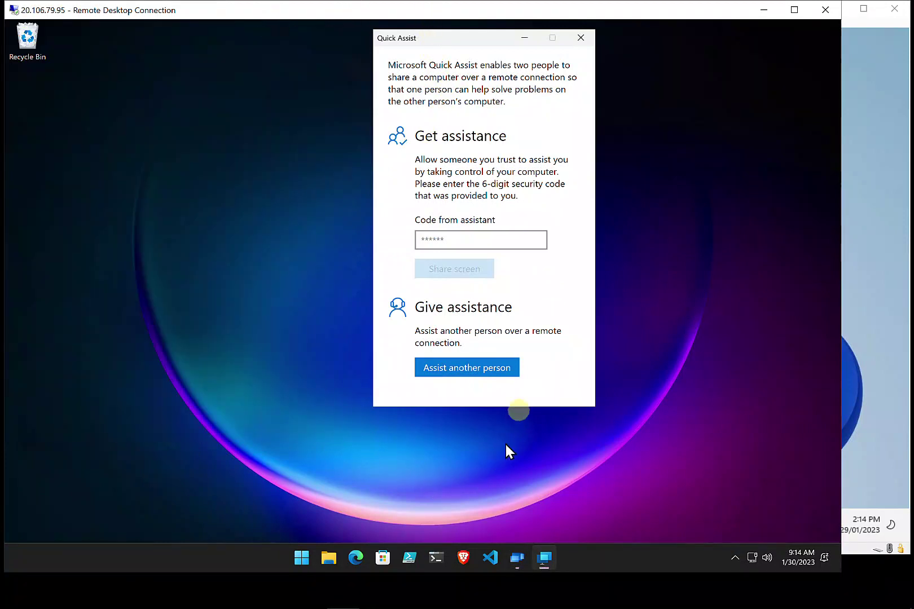
On the RDP machine, generate a Quick Assist security code for assisting another person and copy it
{"action": "left_click", "coordinate": [458, 368]}
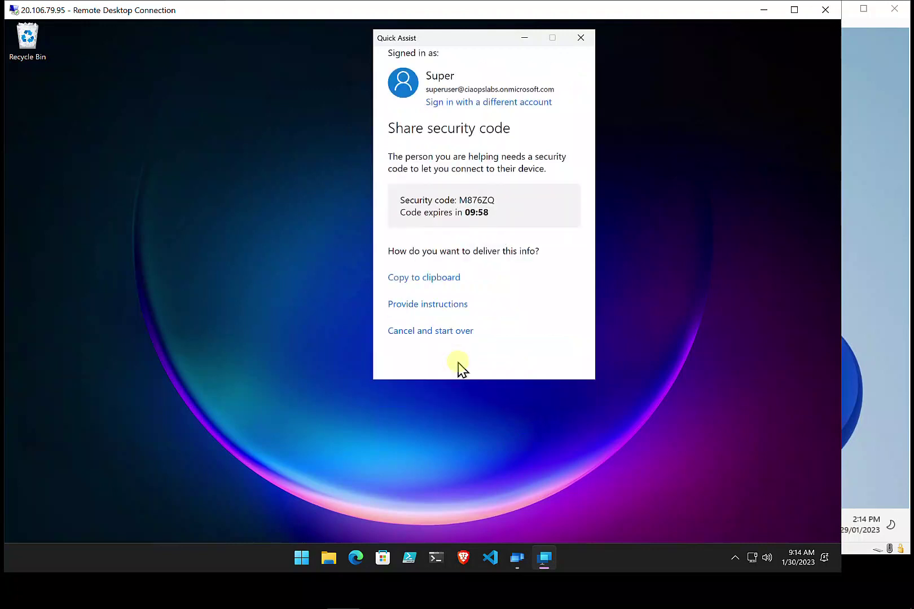
{"action": "left_click", "coordinate": [496, 195]}
{"action": "left_click_drag", "start_coordinate": [496, 195], "coordinate": [462, 206]}
{"action": "key", "text": "ctrl+c"}
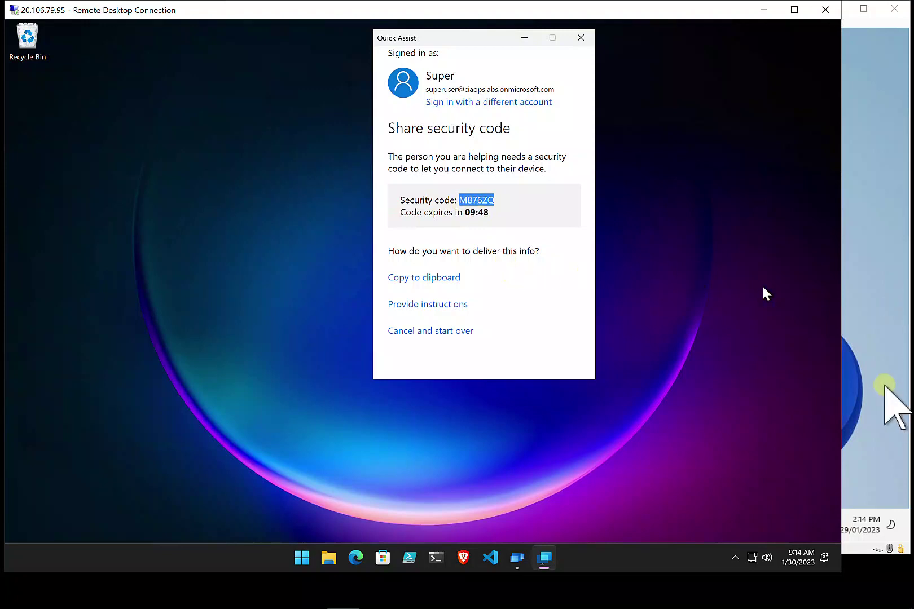
{"action": "left_click", "coordinate": [884, 386]}
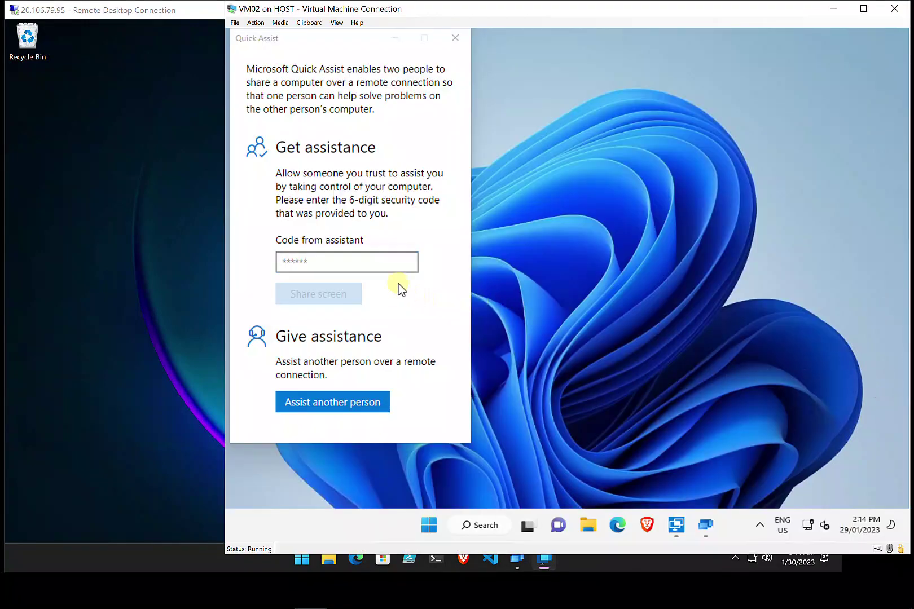
Paste the copied security code into the VM's Quick Assist code field and share its screen
{"action": "left_click", "coordinate": [389, 266]}
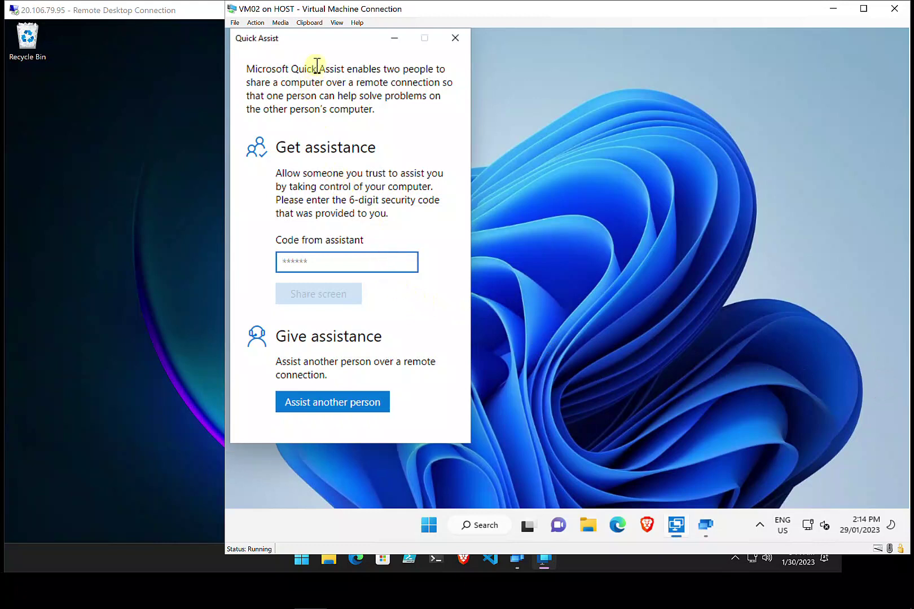
{"action": "left_click", "coordinate": [309, 23]}
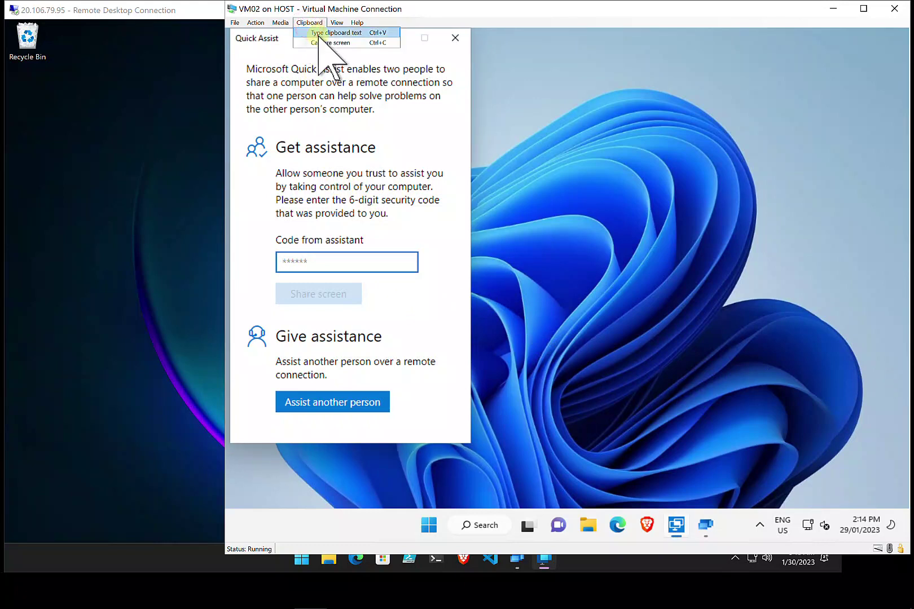
{"action": "left_click", "coordinate": [318, 36]}
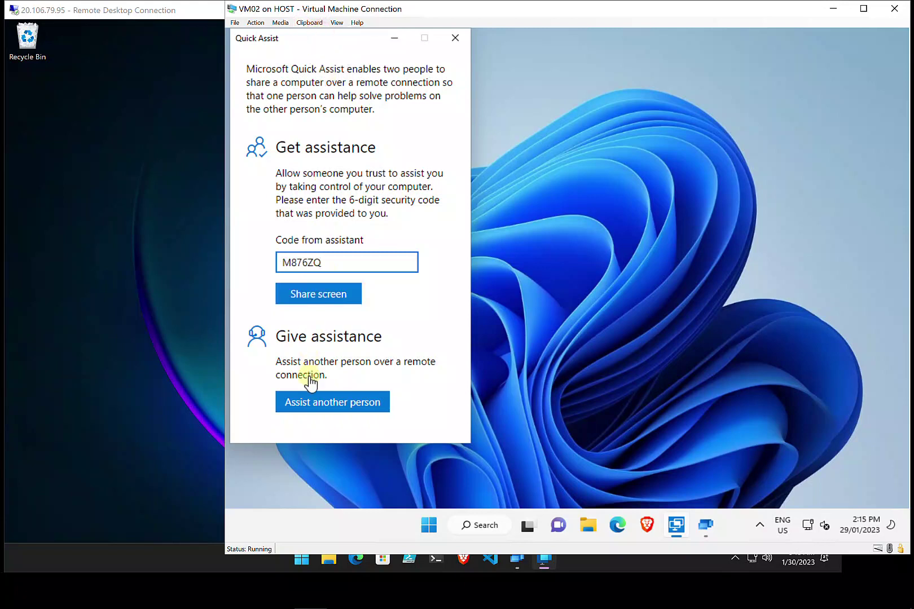
{"action": "left_click", "coordinate": [310, 299]}
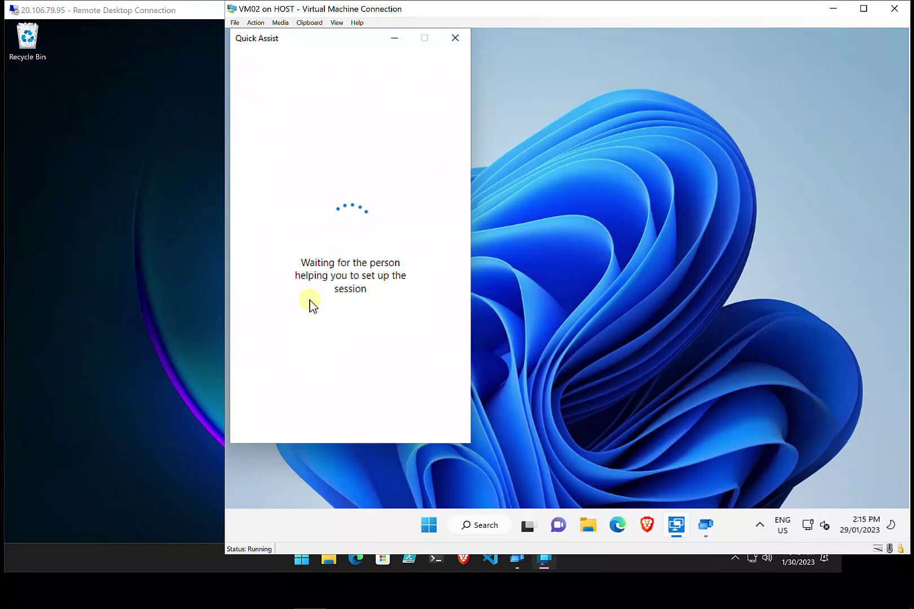
{"action": "left_click", "coordinate": [173, 317]}
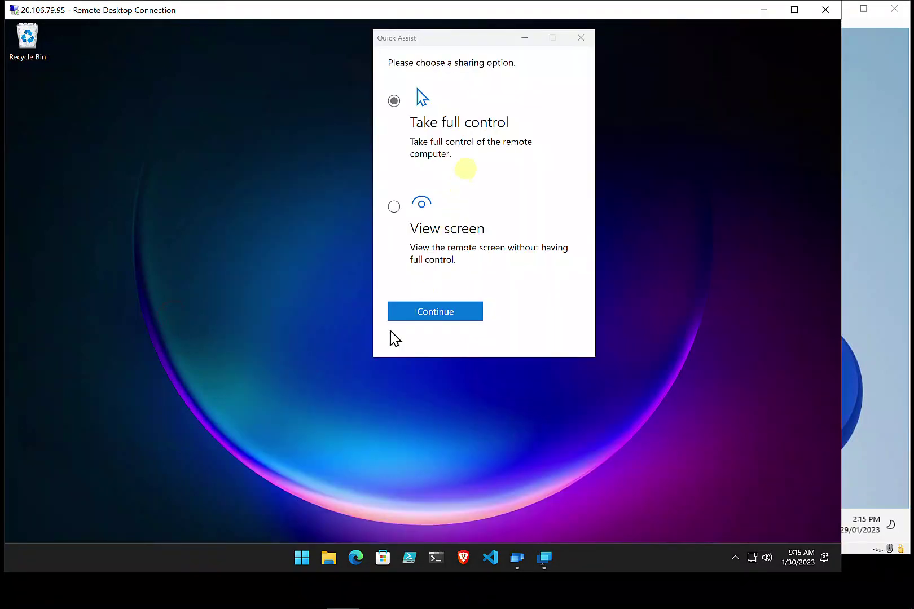
Choose Take full control on the RDP machine and allow it on the VM
{"action": "left_click", "coordinate": [438, 316]}
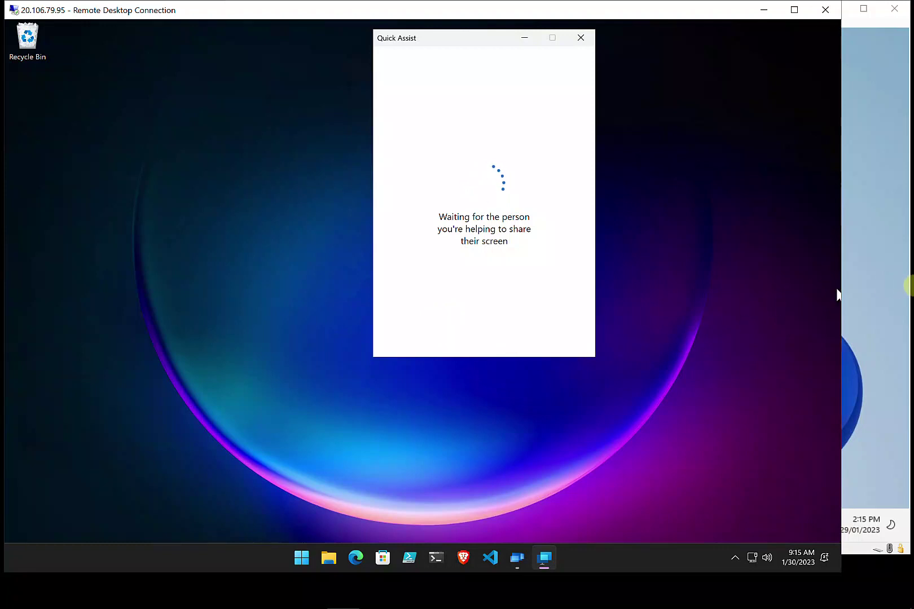
{"action": "left_click", "coordinate": [853, 317]}
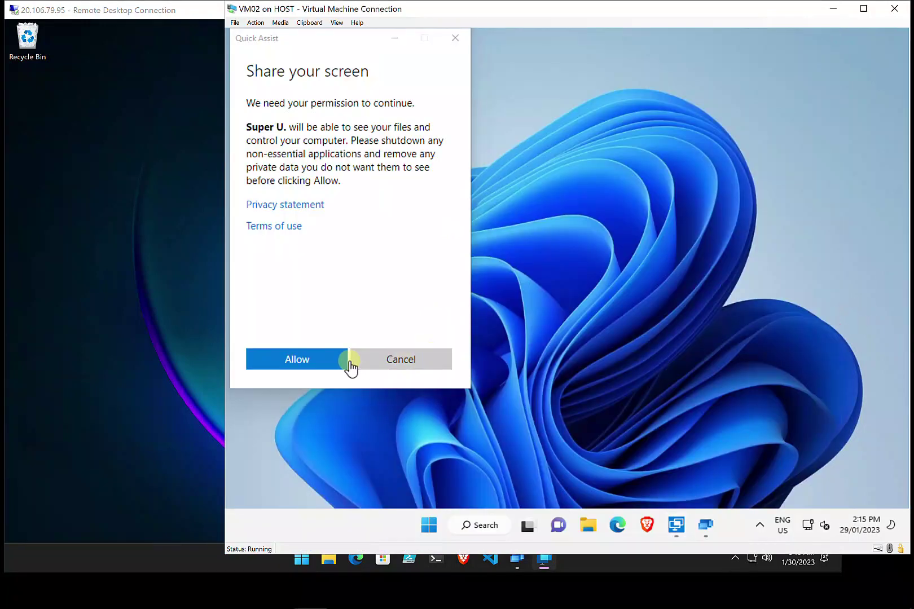
{"action": "left_click", "coordinate": [303, 364]}
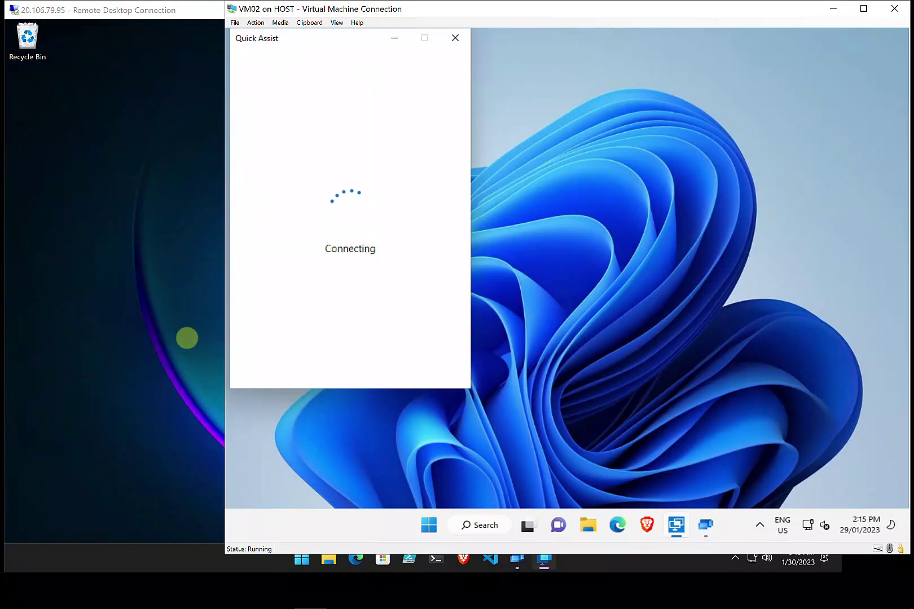
Maximise the session viewer and launch Edge on the controlled VM
{"action": "left_click", "coordinate": [187, 338]}
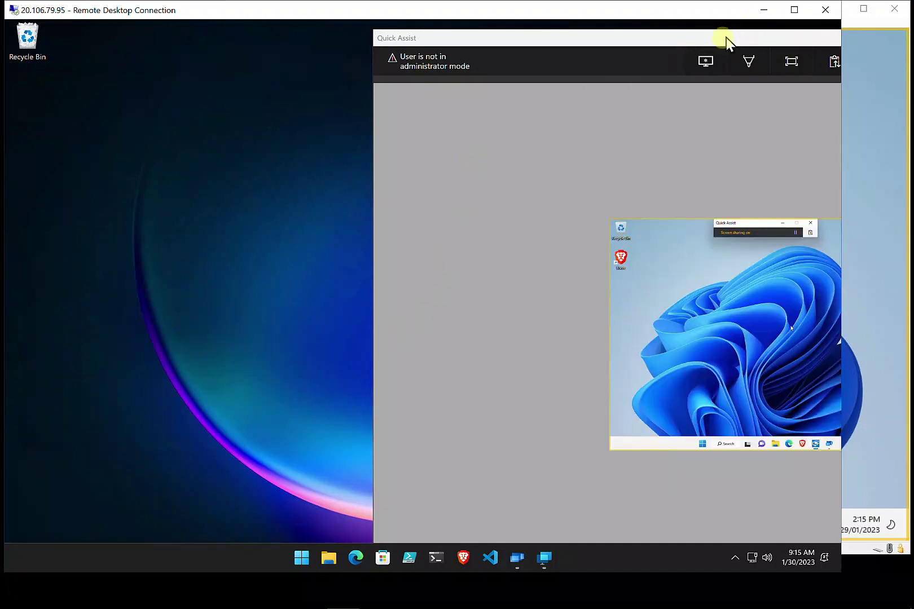
{"action": "double_click", "coordinate": [723, 39]}
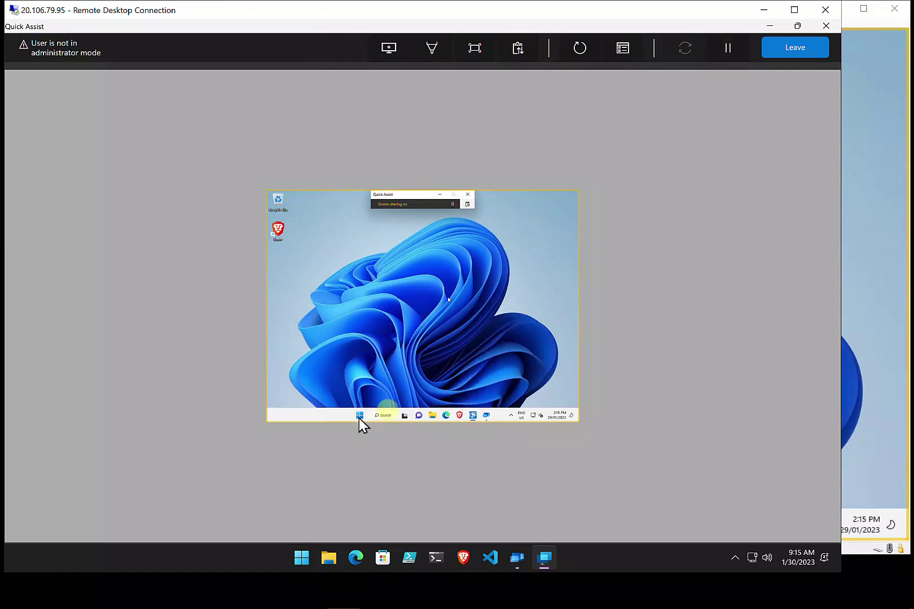
{"action": "left_click", "coordinate": [447, 416]}
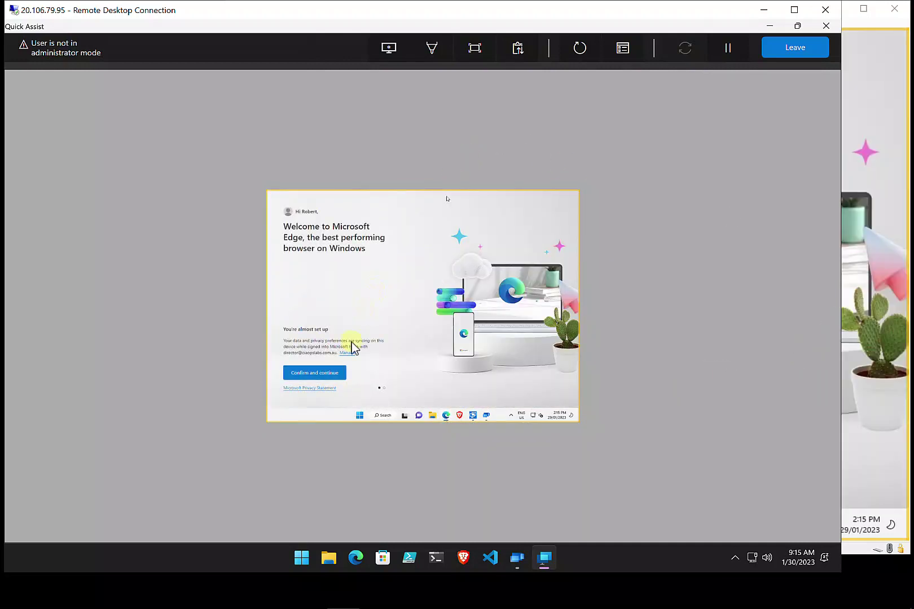
Complete the remote Edge first-run setup without importing Google data, then close Edge
{"action": "left_click", "coordinate": [869, 337]}
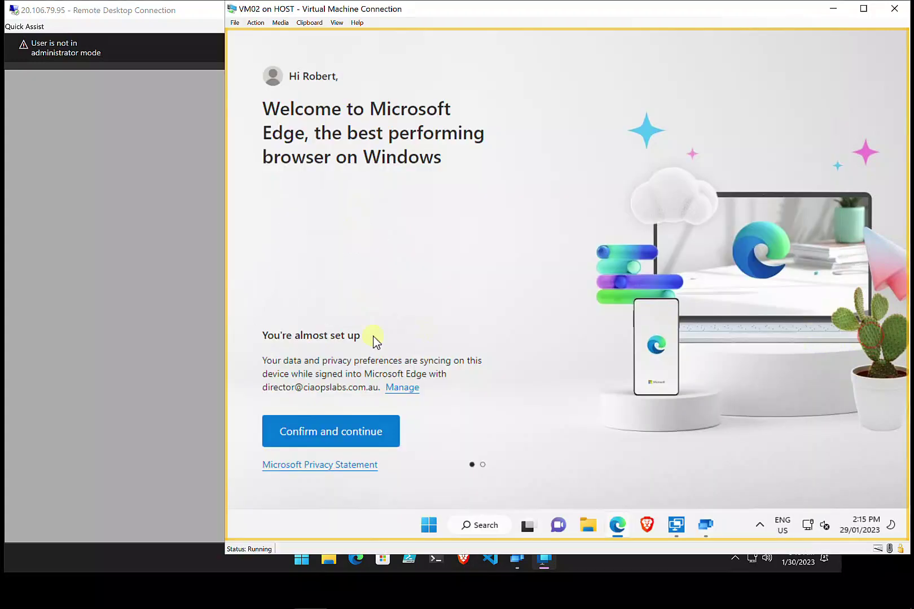
{"action": "left_click", "coordinate": [135, 342]}
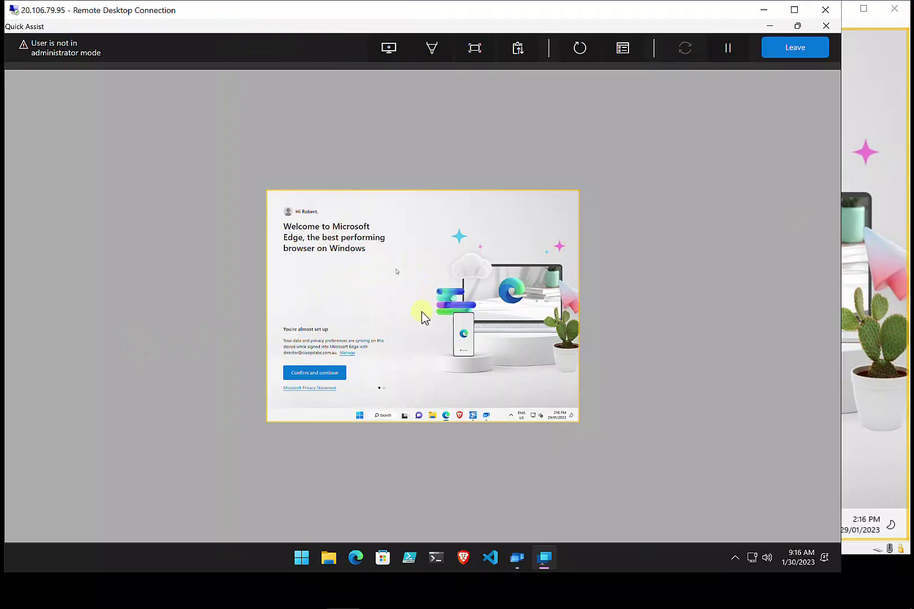
{"action": "left_click", "coordinate": [332, 374]}
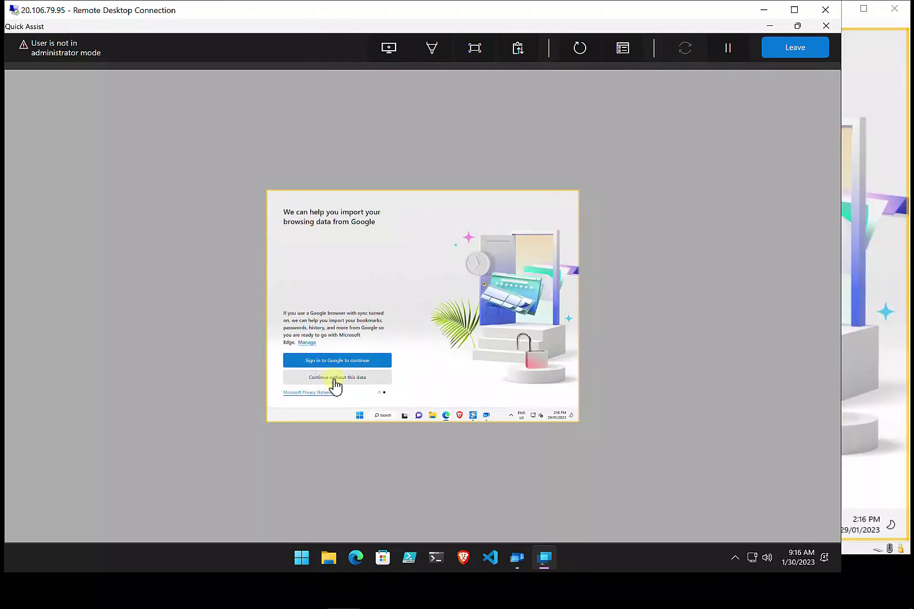
{"action": "left_click", "coordinate": [334, 379]}
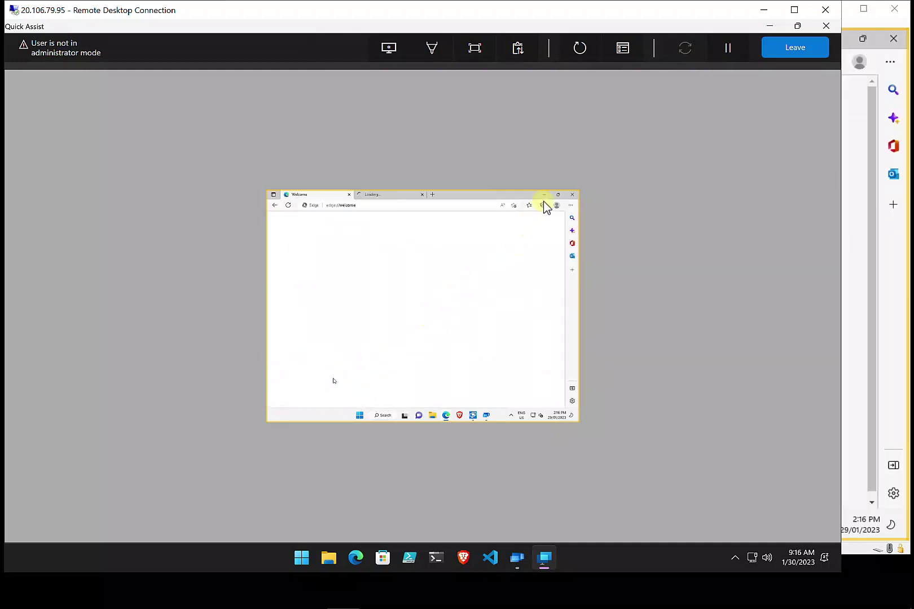
{"action": "left_click", "coordinate": [569, 197]}
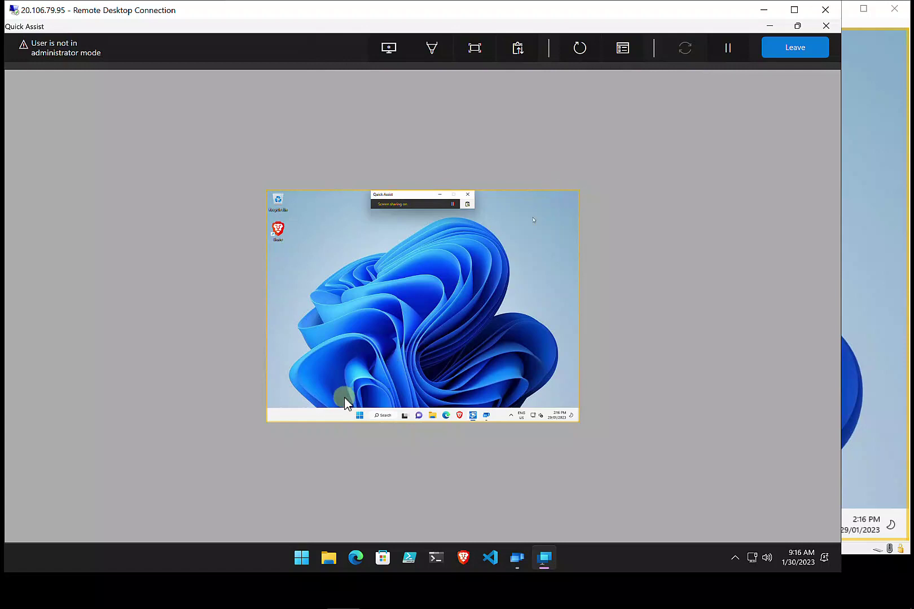
Search for powershell in the remote Start menu and run Windows PowerShell as administrator
{"action": "left_click", "coordinate": [362, 415]}
{"action": "type", "text": "powershell"}
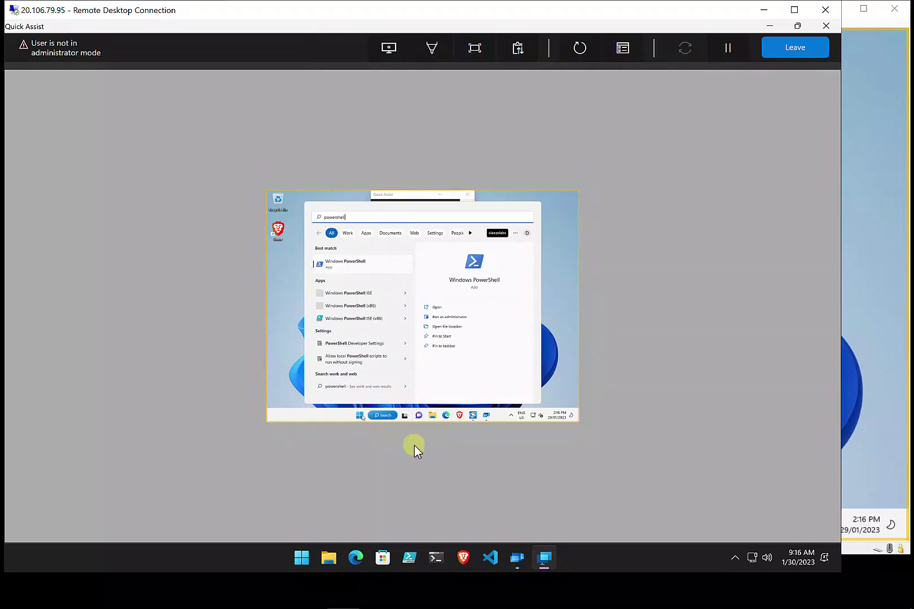
{"action": "left_click", "coordinate": [464, 320]}
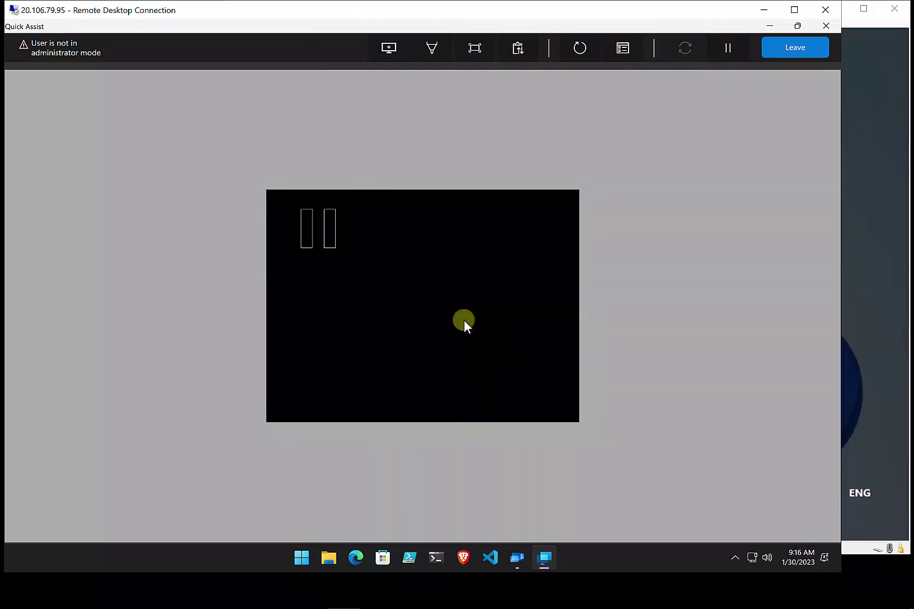
Decline the PowerShell administrator prompt that appears on the VM
{"action": "left_click", "coordinate": [862, 314]}
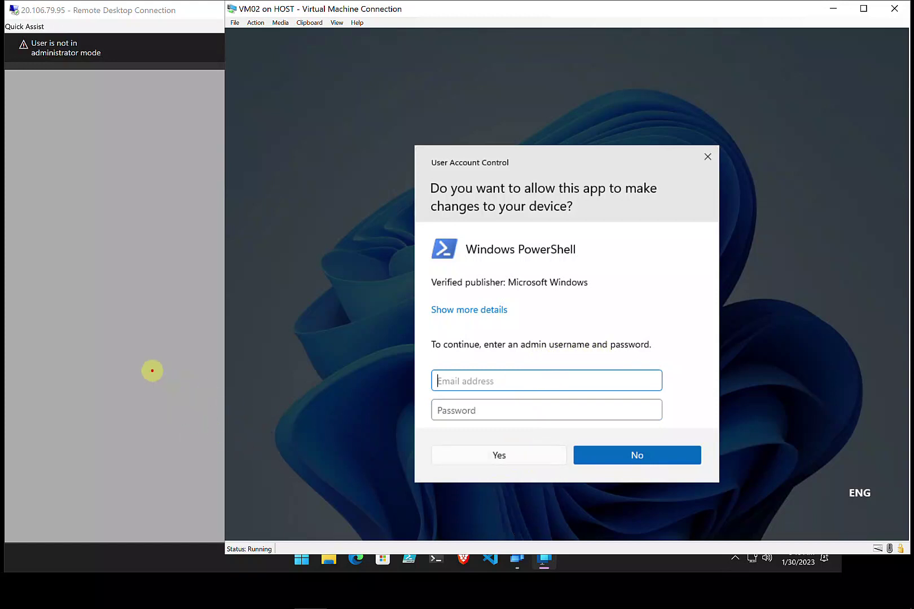
{"action": "left_click", "coordinate": [152, 371]}
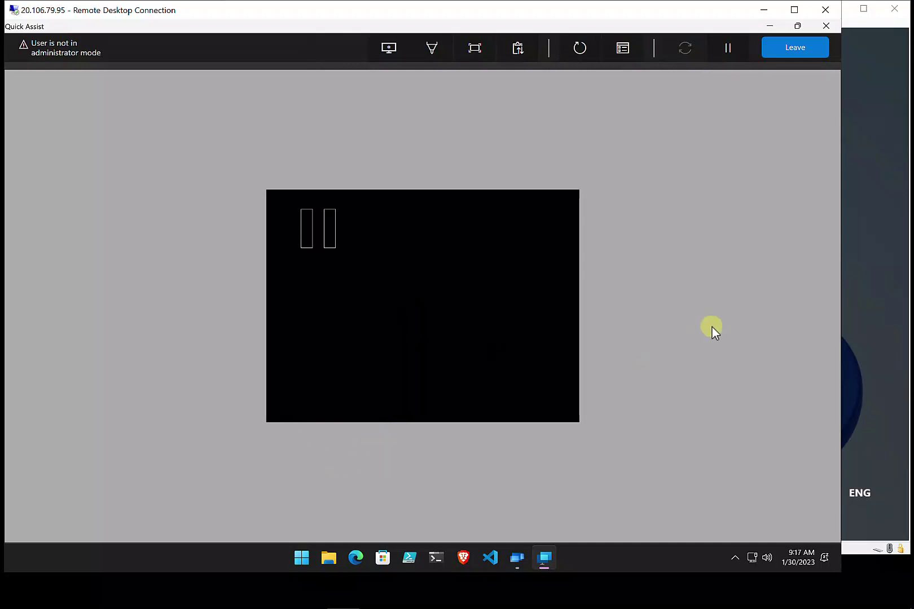
{"action": "left_click", "coordinate": [872, 415]}
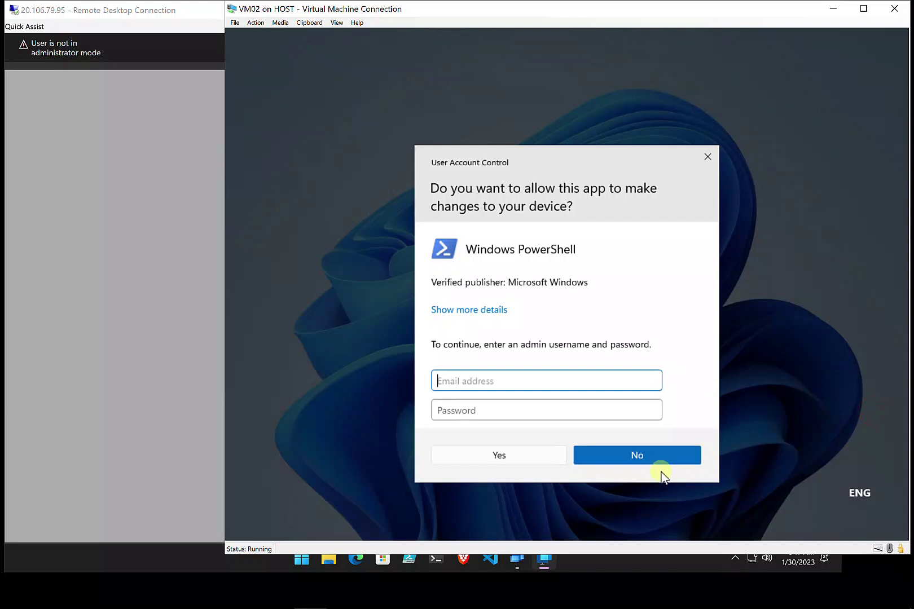
{"action": "left_click", "coordinate": [619, 458]}
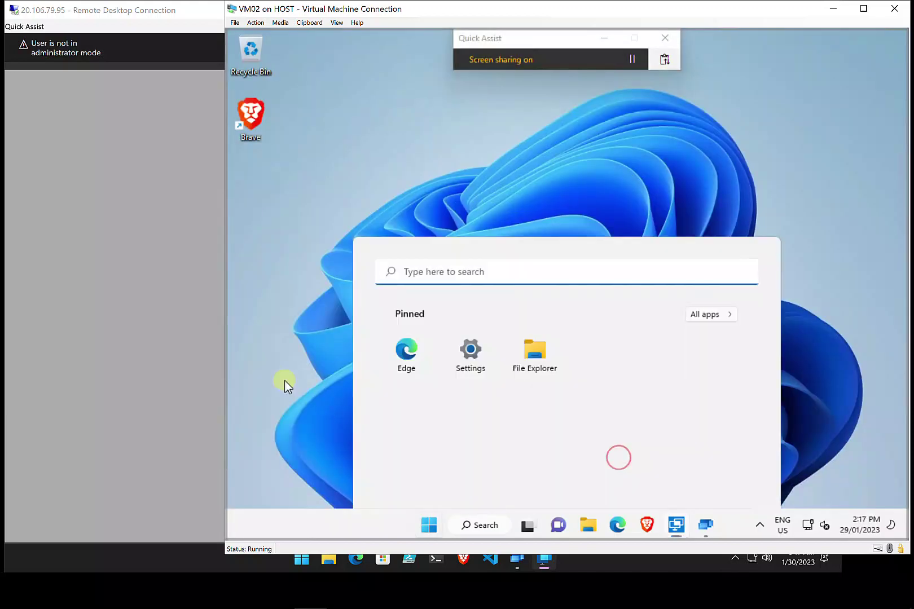
Close the remote Start menu, leave the Quick Assist session and close the helper's window
{"action": "left_click", "coordinate": [268, 354]}
{"action": "left_click", "coordinate": [149, 329]}
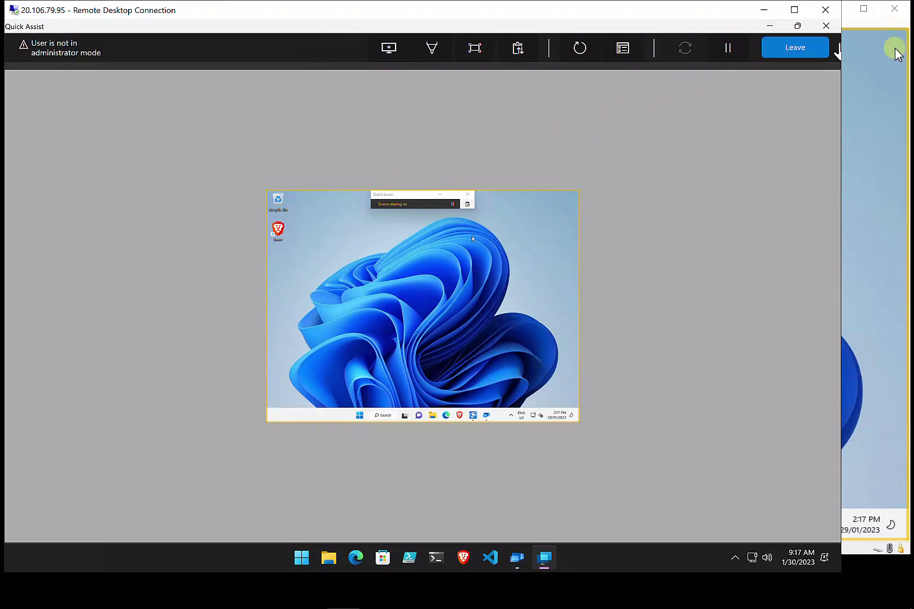
{"action": "left_click", "coordinate": [795, 48]}
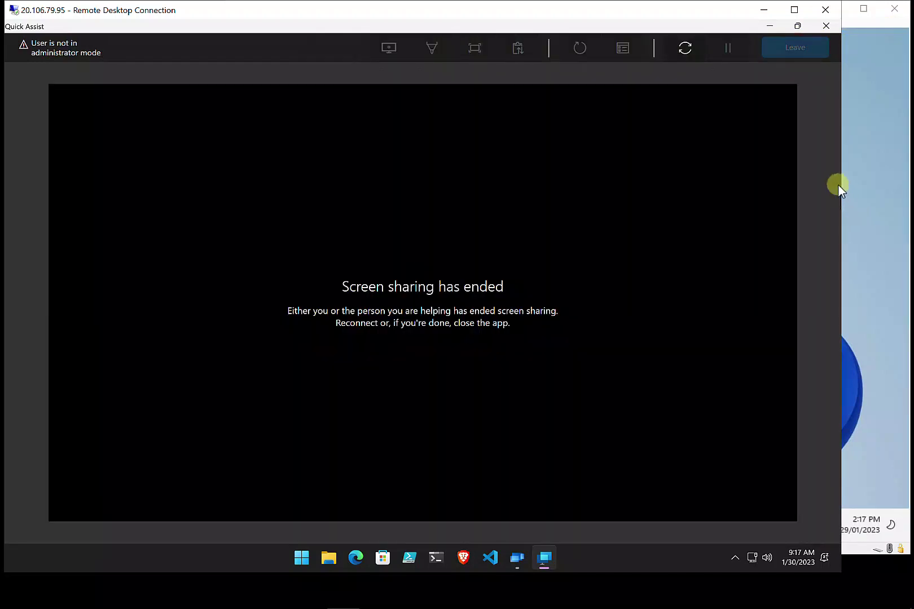
{"action": "left_click", "coordinate": [822, 25]}
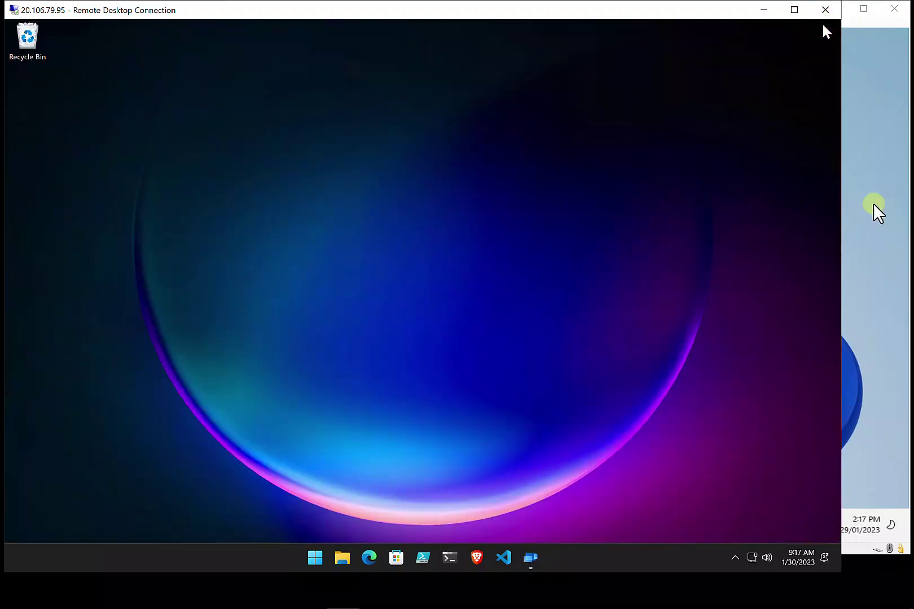
{"action": "left_click", "coordinate": [892, 217]}
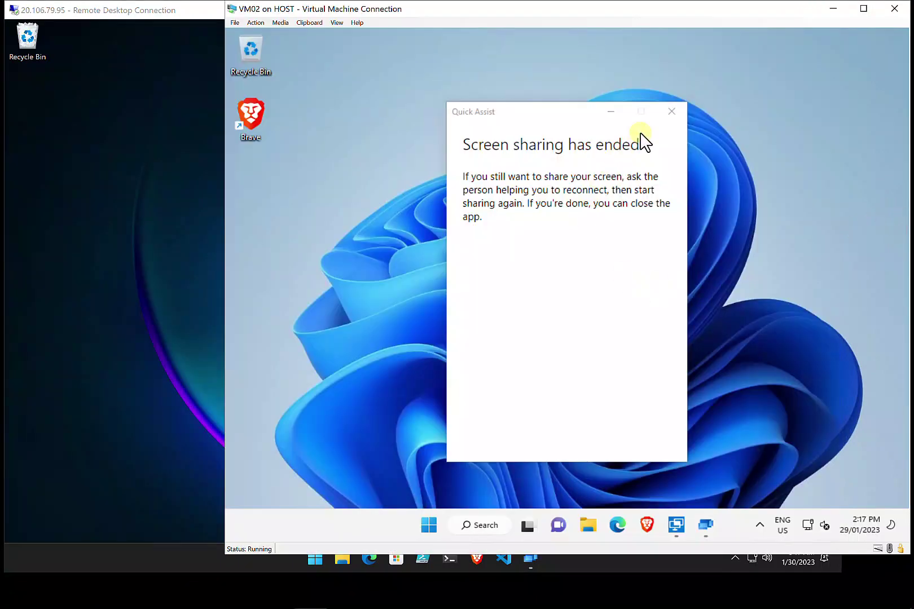
Close Quick Assist on the VM and sign in to Remote Help
{"action": "left_click", "coordinate": [671, 112]}
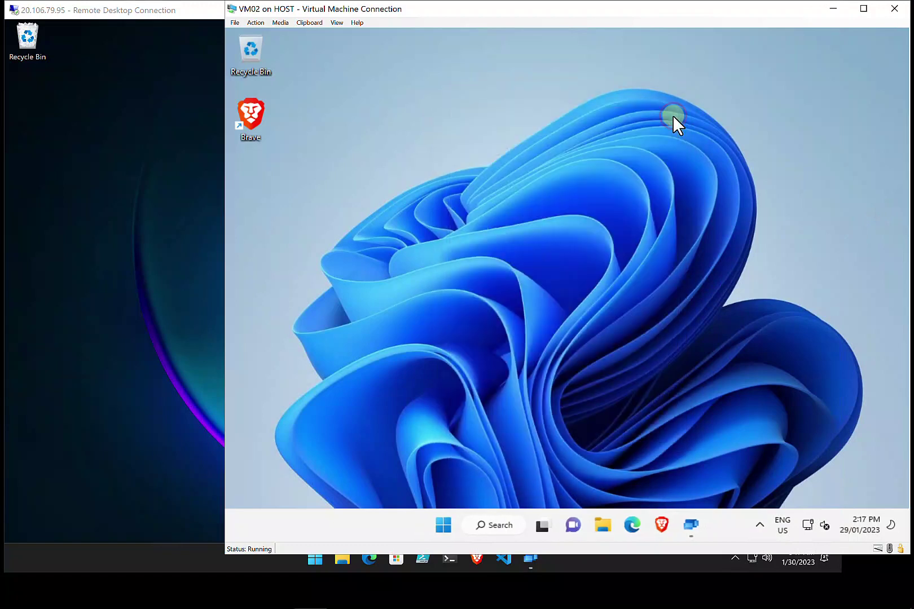
{"action": "left_click", "coordinate": [691, 526]}
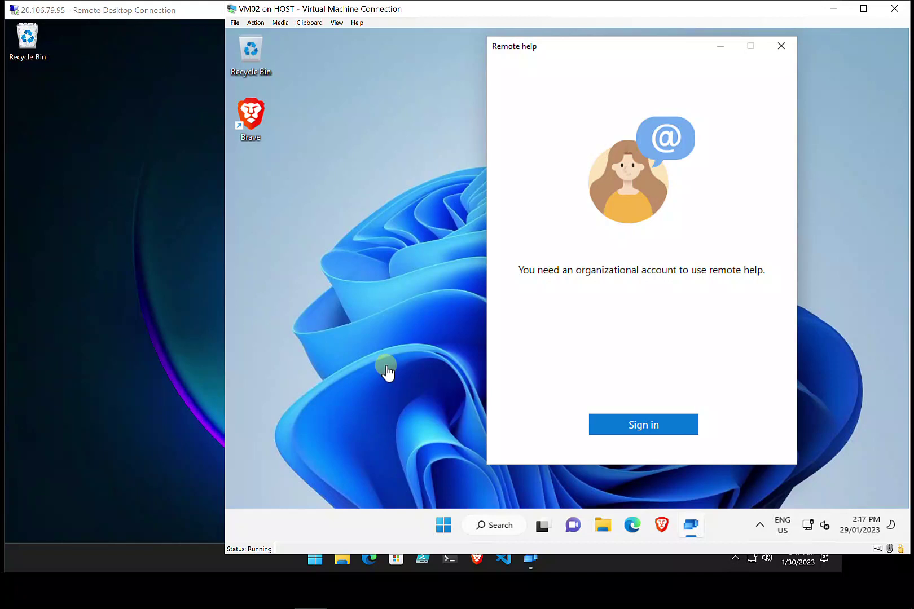
{"action": "left_click", "coordinate": [634, 425]}
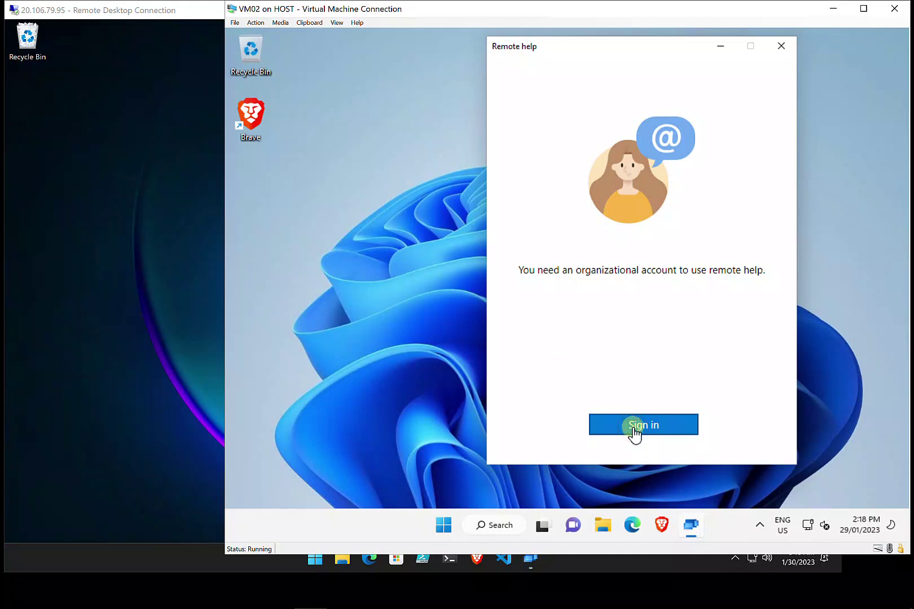
{"action": "left_click", "coordinate": [635, 429]}
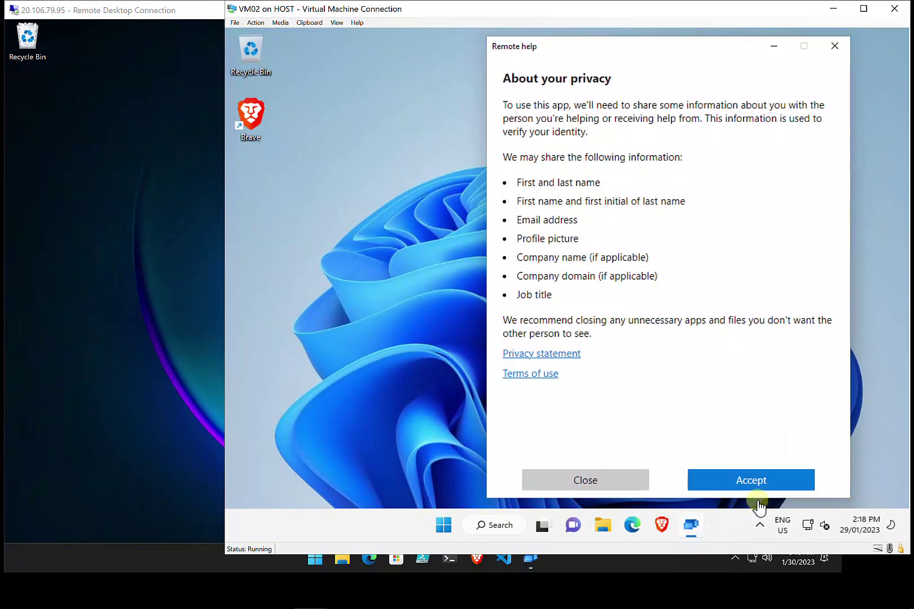
Accept the Remote Help privacy terms, then bring the RDP machine's desktop forward
{"action": "left_click", "coordinate": [755, 483]}
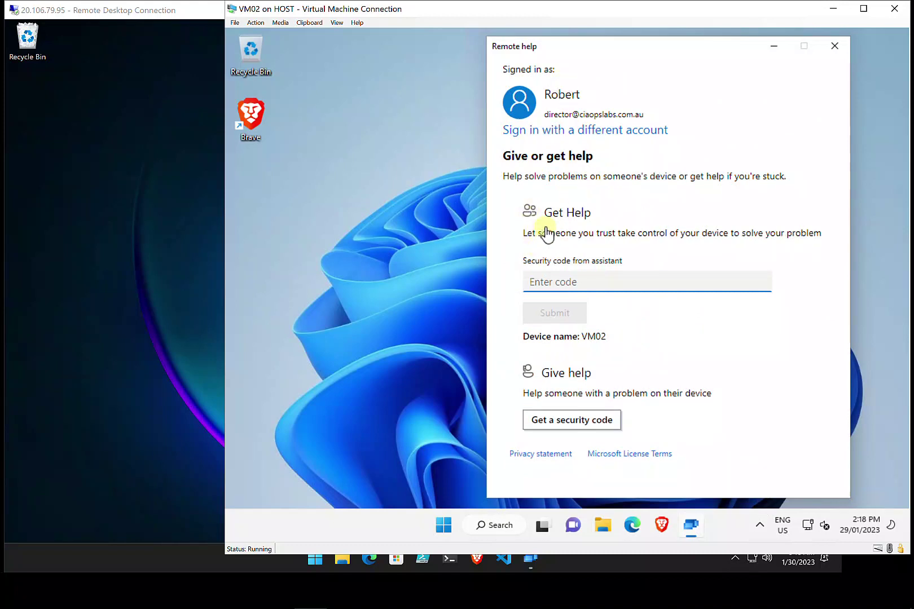
{"action": "left_click", "coordinate": [108, 362]}
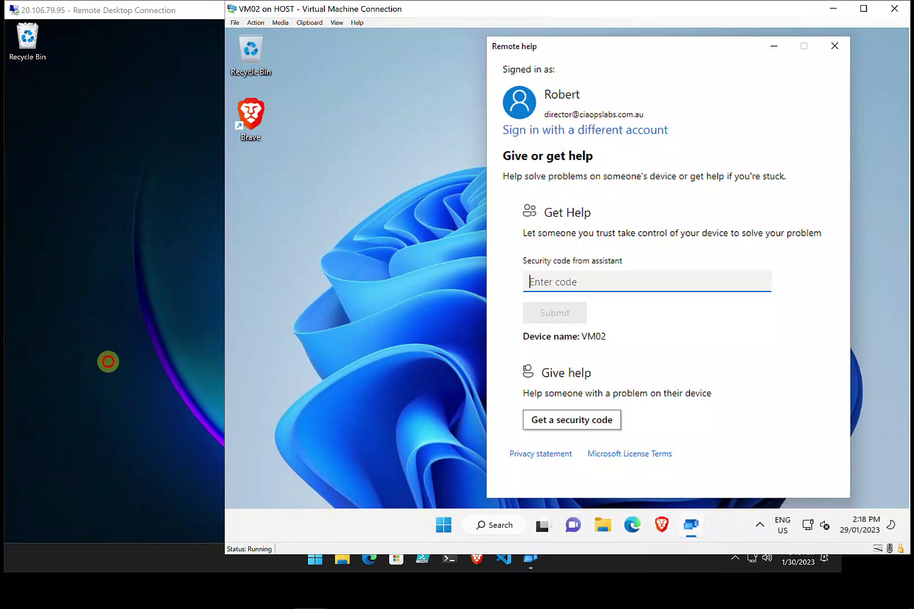
{"action": "mouse_move", "coordinate": [528, 570]}
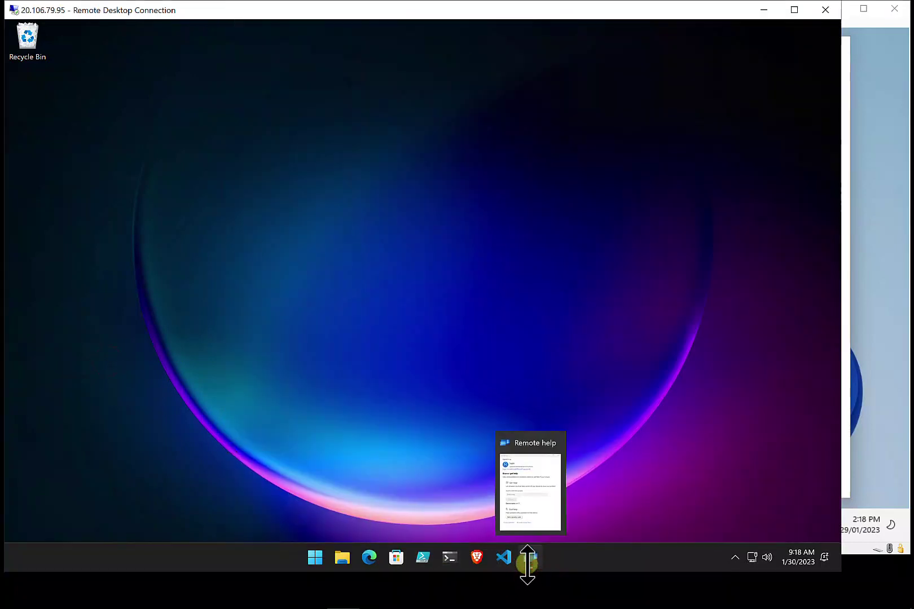
Generate a 10-minute Remote Help security code on the RDP machine and select it for copying
{"action": "left_click", "coordinate": [528, 559]}
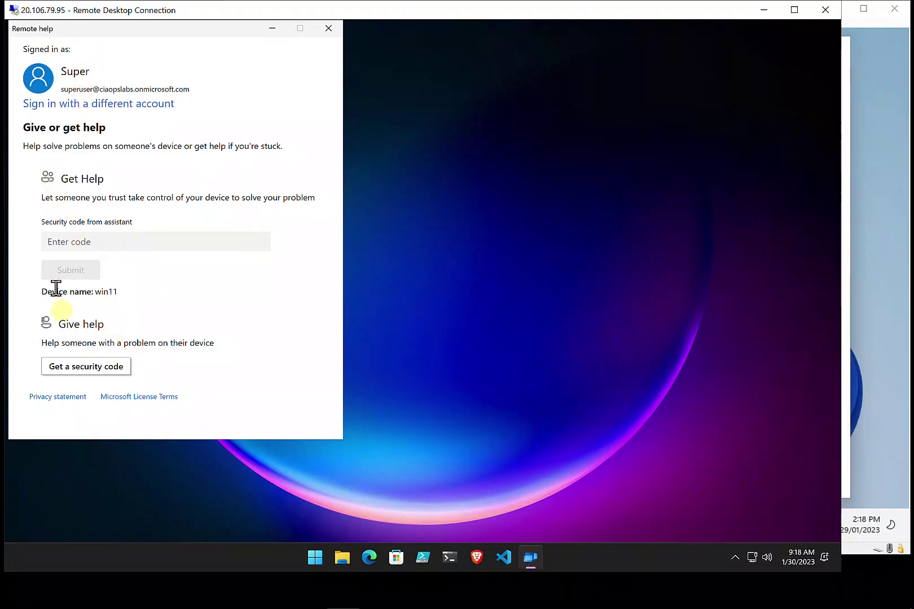
{"action": "left_click", "coordinate": [98, 370]}
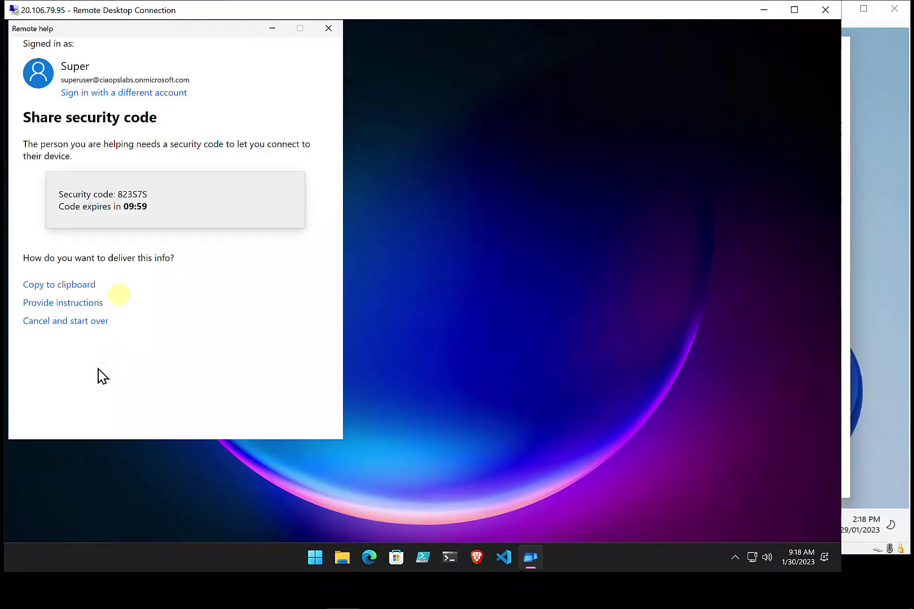
{"action": "double_click", "coordinate": [130, 197]}
{"action": "key", "text": "ctrl+c"}
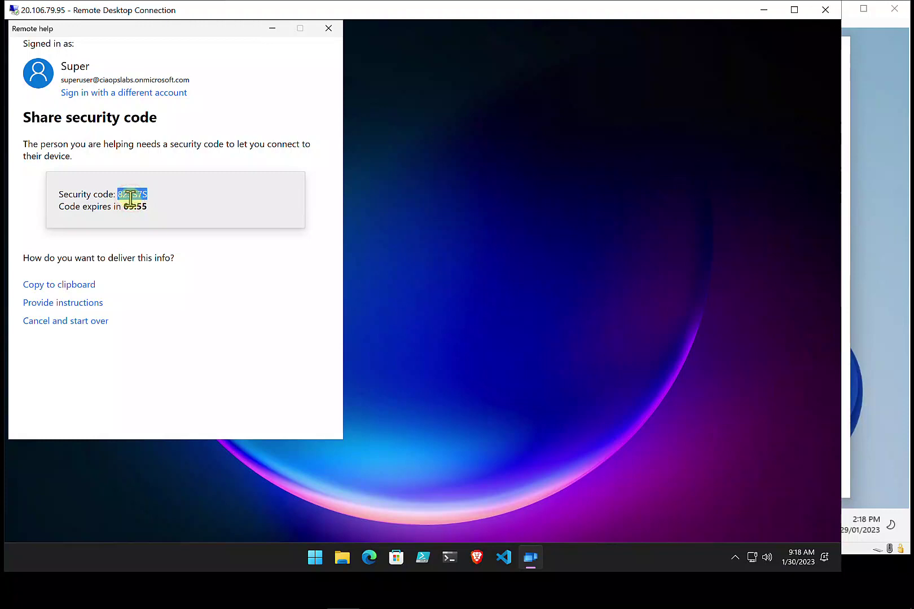
{"action": "left_click", "coordinate": [891, 250]}
Paste the helper's security code into Remote Help on the VM via Type clipboard text and submit it
{"action": "left_click", "coordinate": [686, 283]}
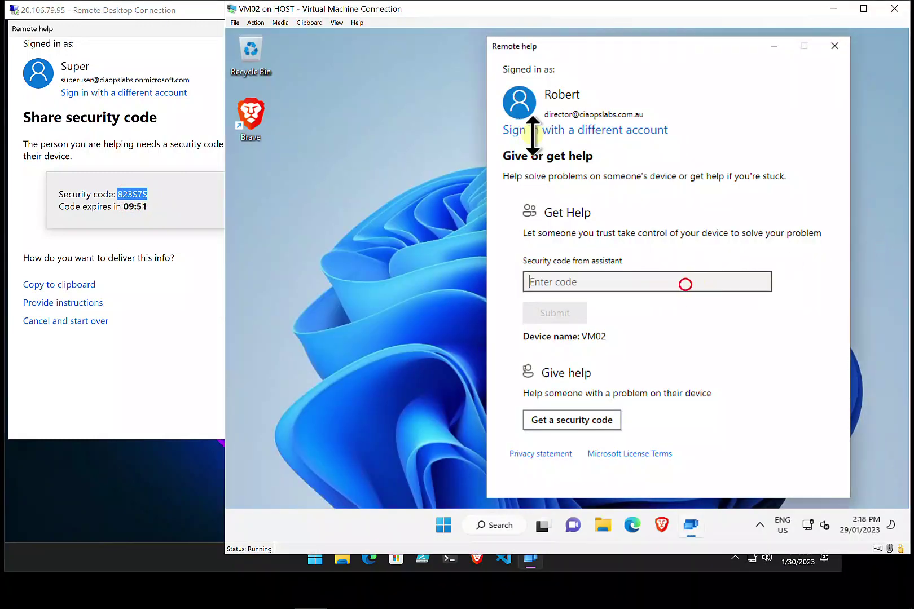
{"action": "left_click", "coordinate": [305, 22]}
{"action": "left_click", "coordinate": [307, 33]}
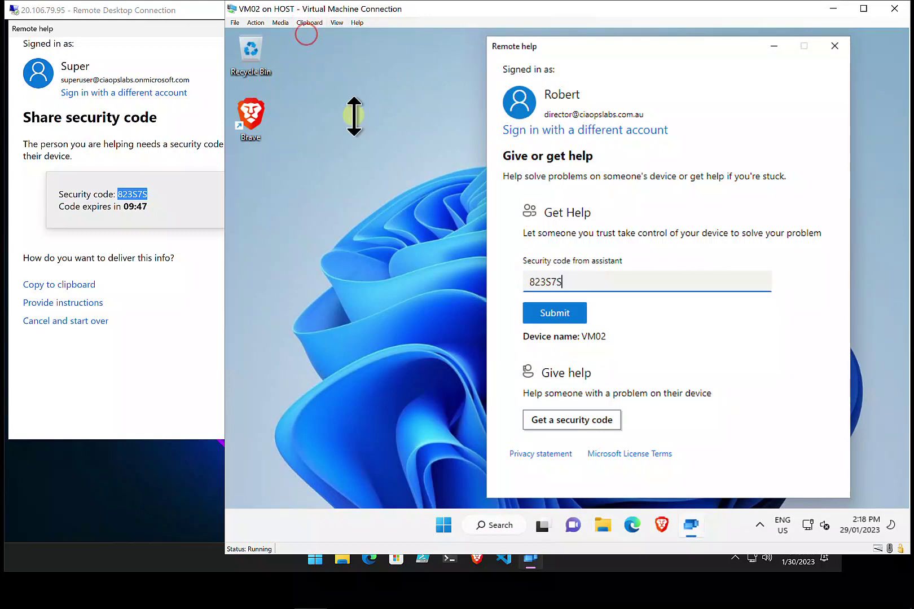
{"action": "left_click", "coordinate": [541, 315]}
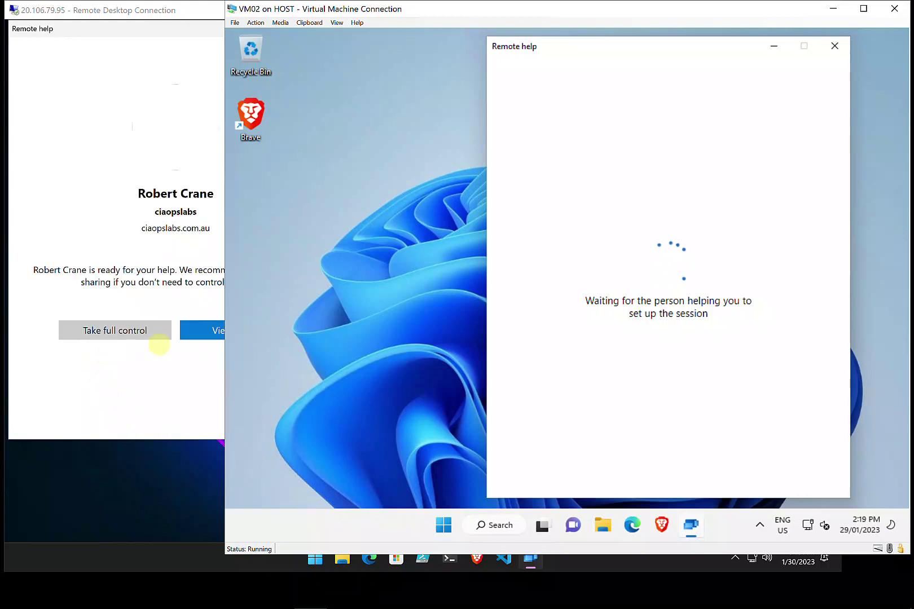
Request Take full control from the RDP machine and Allow it on the VM
{"action": "left_click", "coordinate": [163, 346]}
{"action": "left_click", "coordinate": [114, 330]}
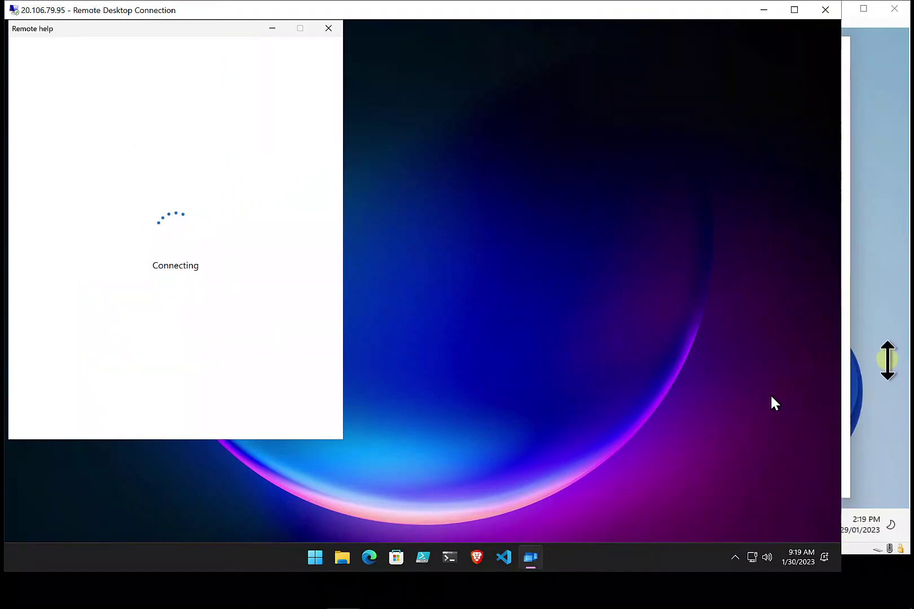
{"action": "left_click", "coordinate": [882, 363]}
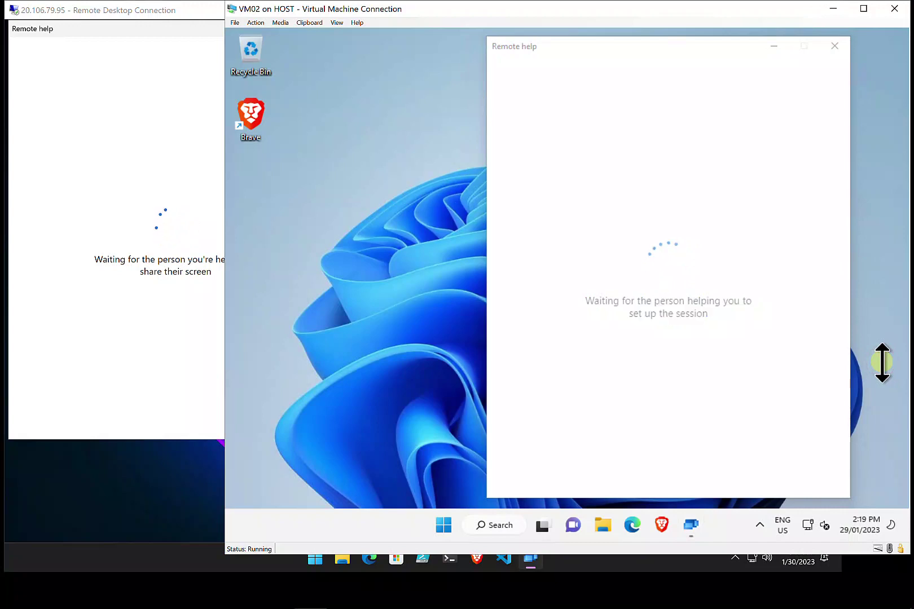
{"action": "left_click", "coordinate": [738, 414]}
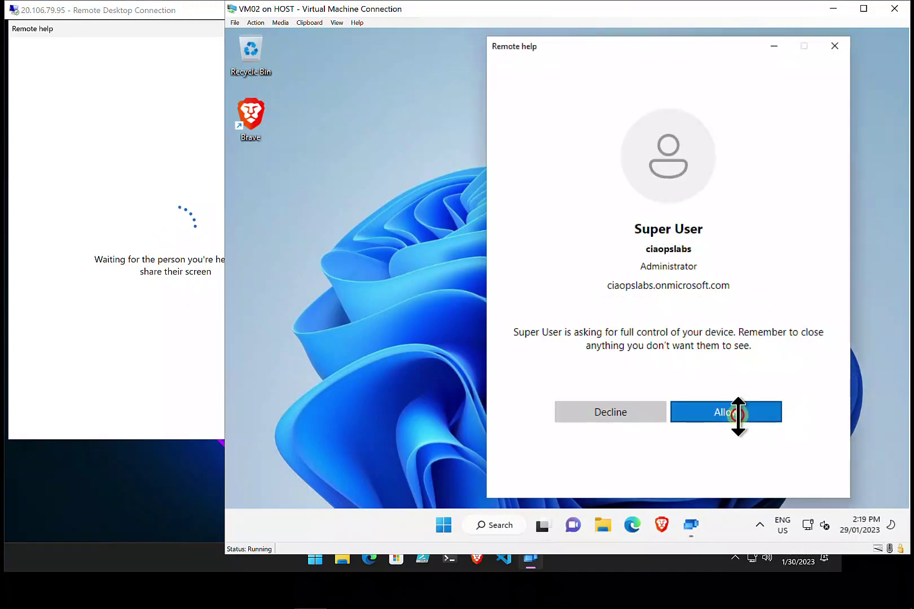
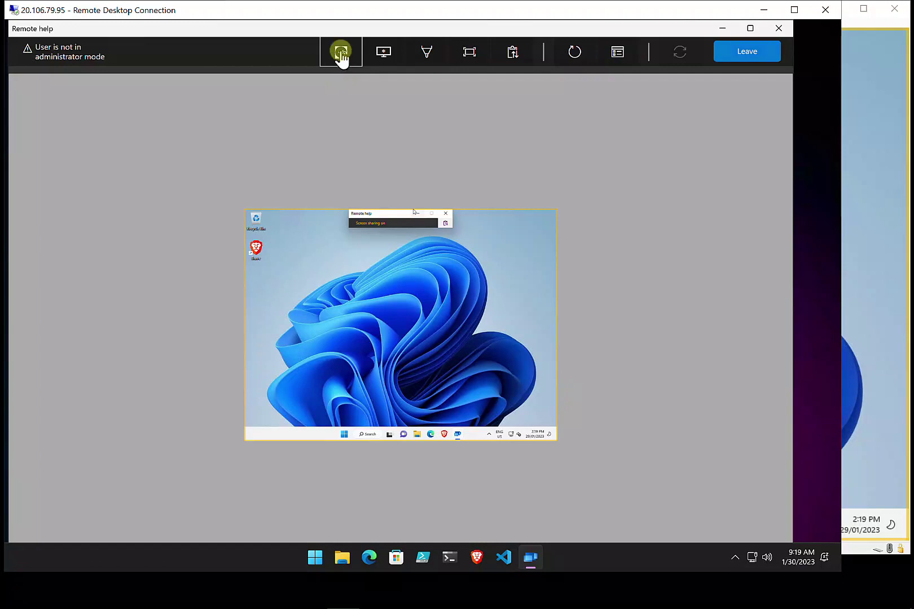
Request access to the remote device's UAC prompt and accept the Admin Session warning
{"action": "left_click", "coordinate": [341, 56]}
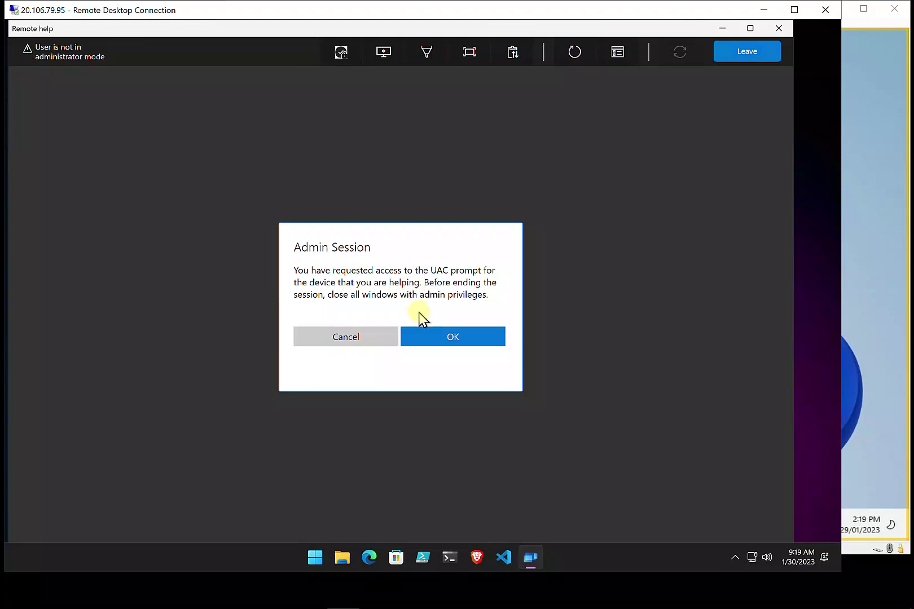
{"action": "left_click", "coordinate": [439, 341]}
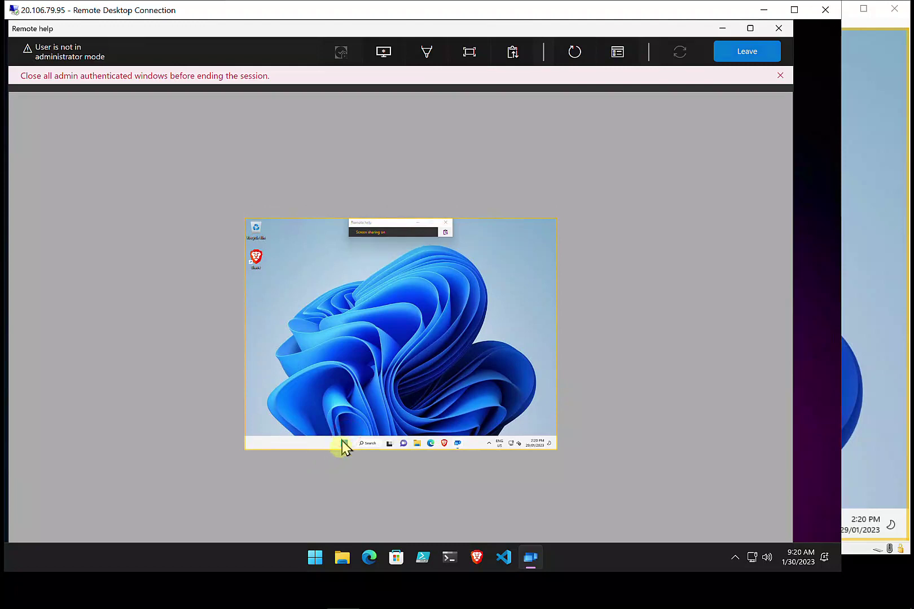
Search the remote Start menu for powershell and run Windows PowerShell as administrator
{"action": "left_click", "coordinate": [342, 447]}
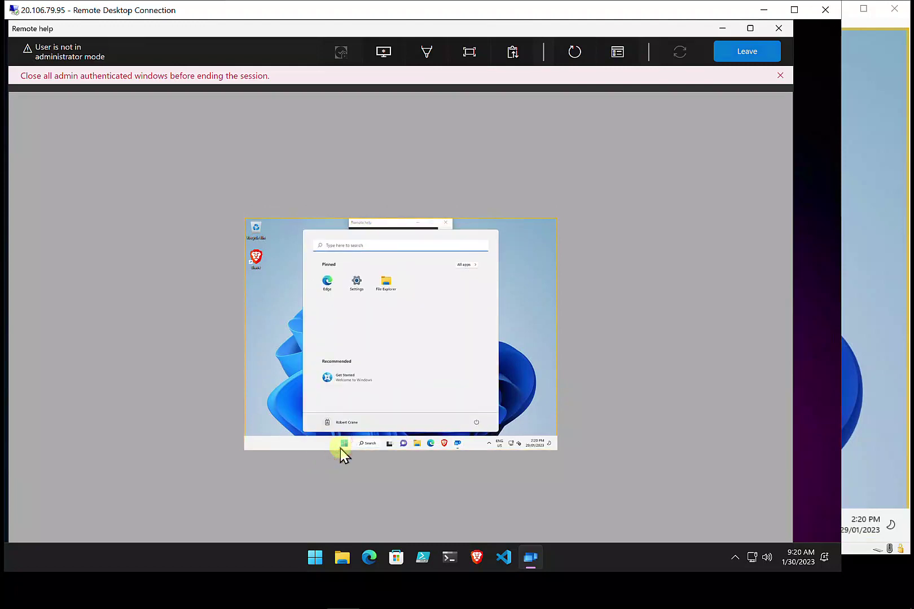
{"action": "type", "text": "powers"}
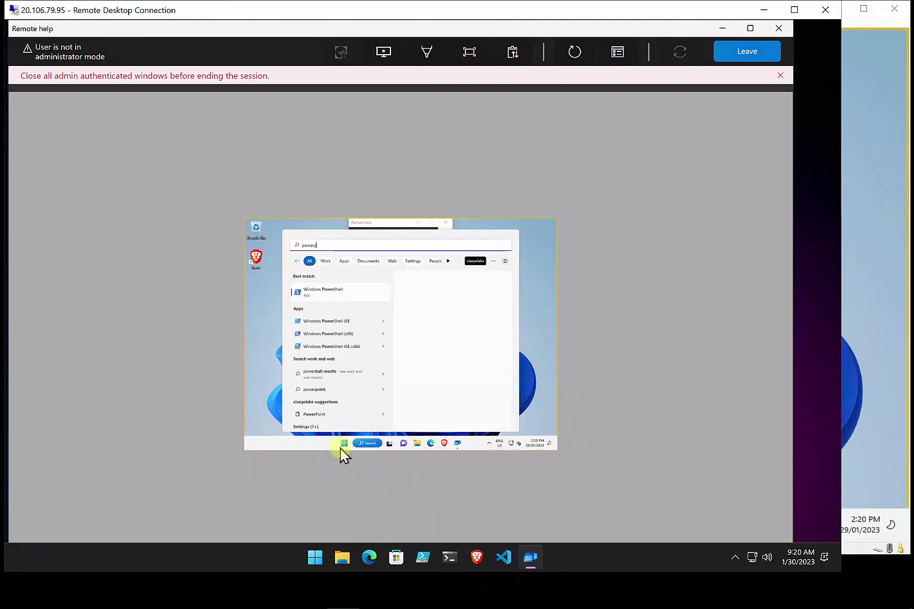
{"action": "type", "text": "hell"}
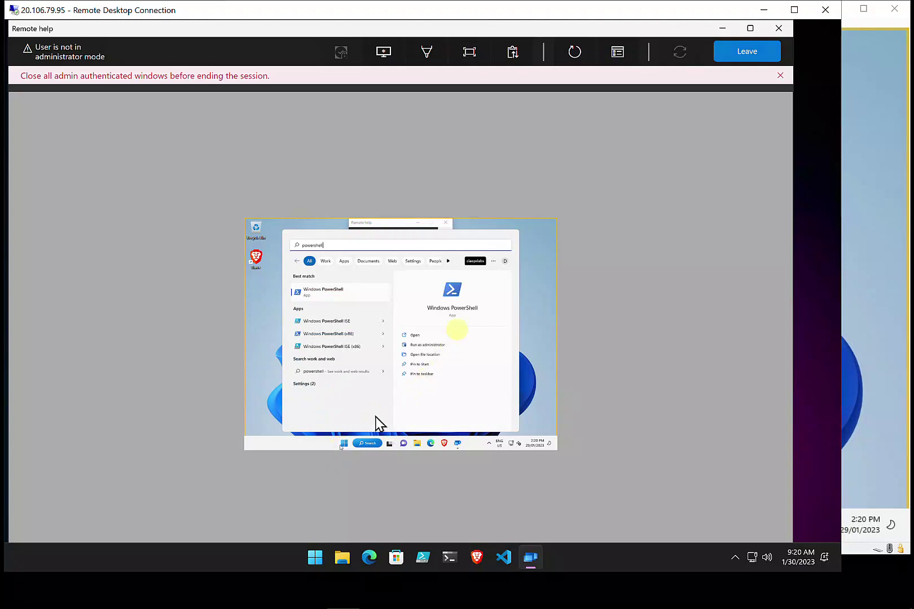
{"action": "left_click", "coordinate": [427, 346]}
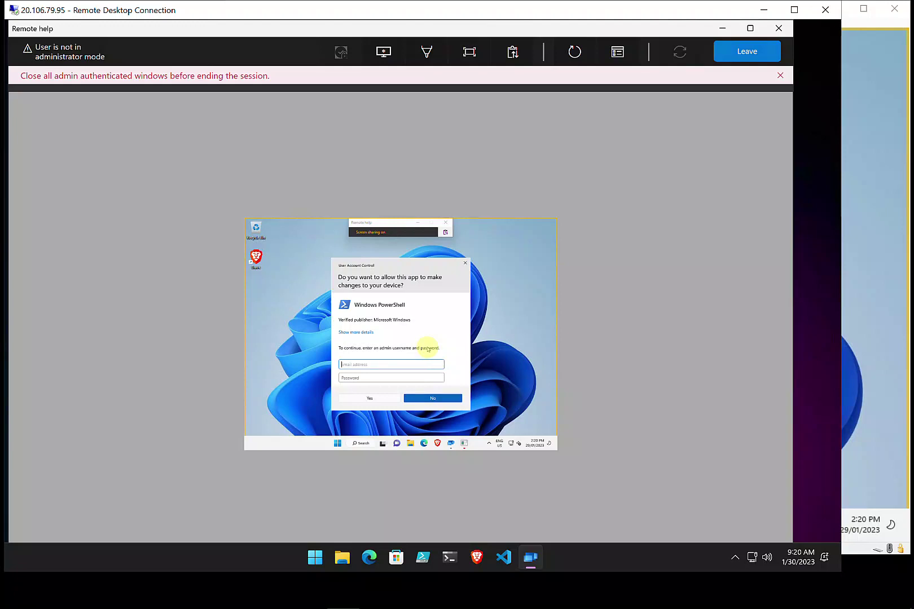
Enter the admin account's email and password in the remote UAC prompt to open an Administrator PowerShell
{"action": "left_click", "coordinate": [863, 303]}
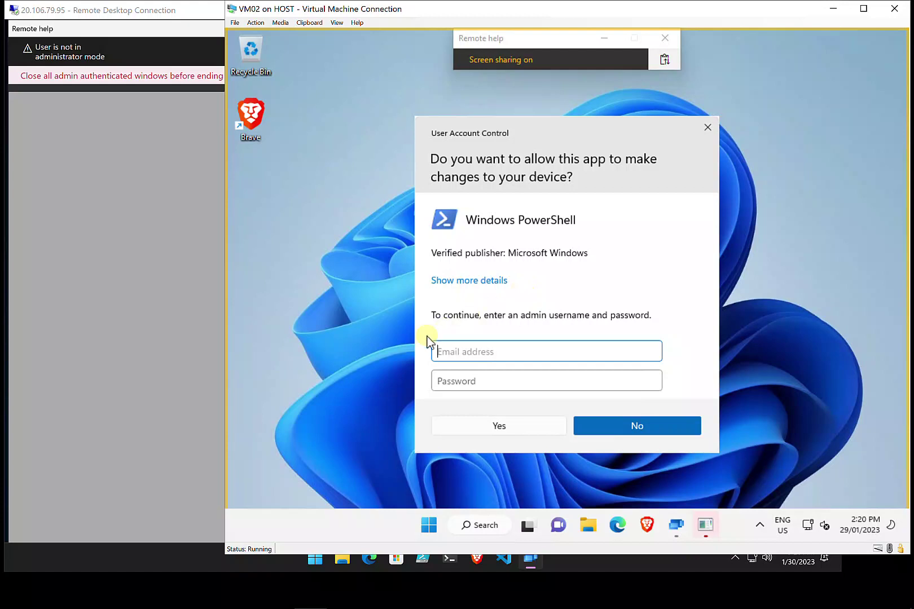
{"action": "left_click", "coordinate": [193, 333]}
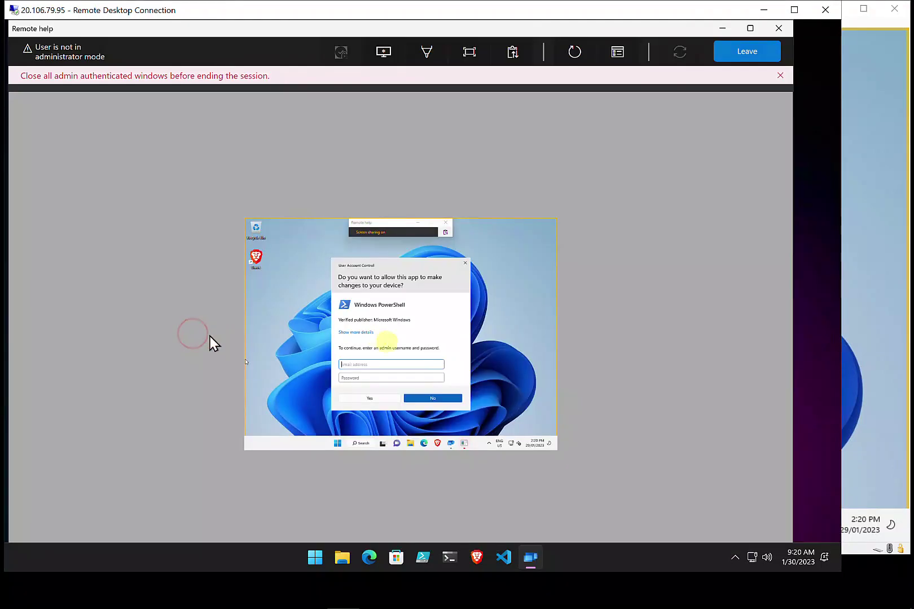
{"action": "left_click", "coordinate": [392, 363]}
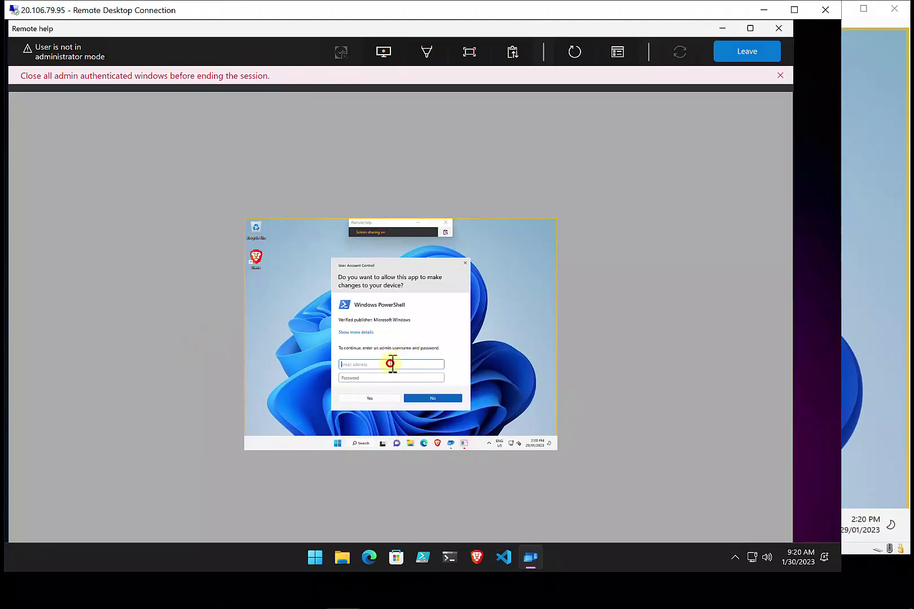
{"action": "key", "text": "Tab"}
{"action": "type", "text": "••"}
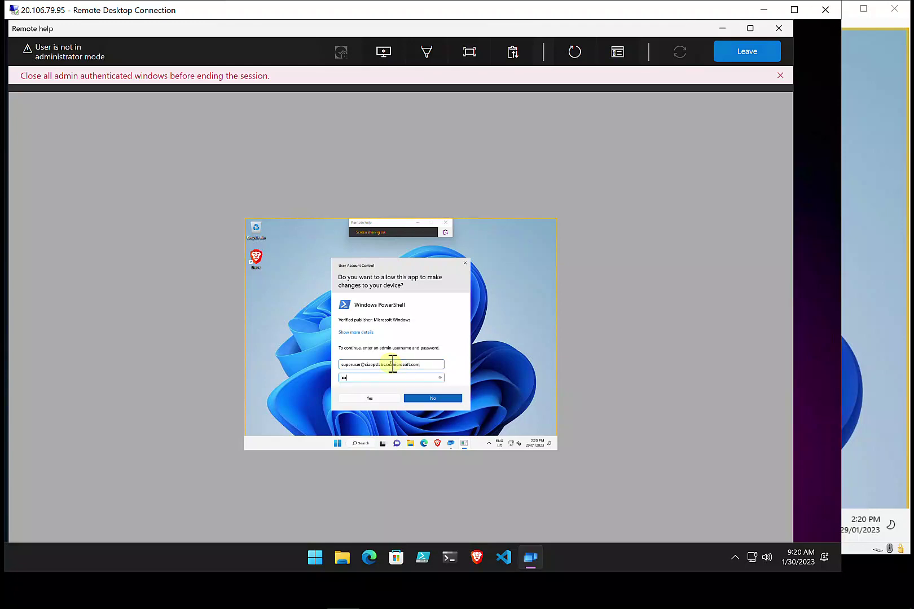
{"action": "type", "text": "••••••••••••••••••"}
{"action": "key", "text": "Return"}
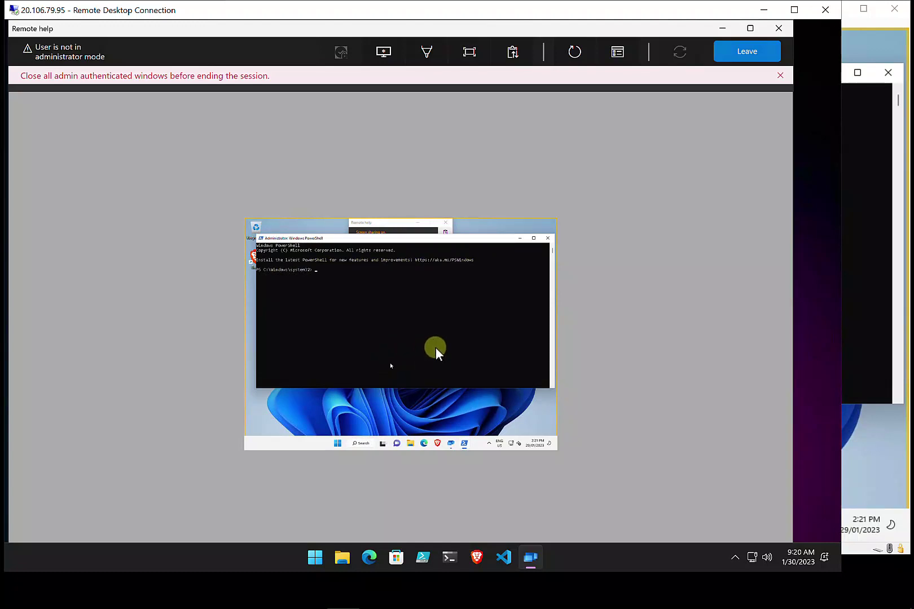
Leave the Remote help session so screen sharing ends
{"action": "left_click", "coordinate": [851, 327]}
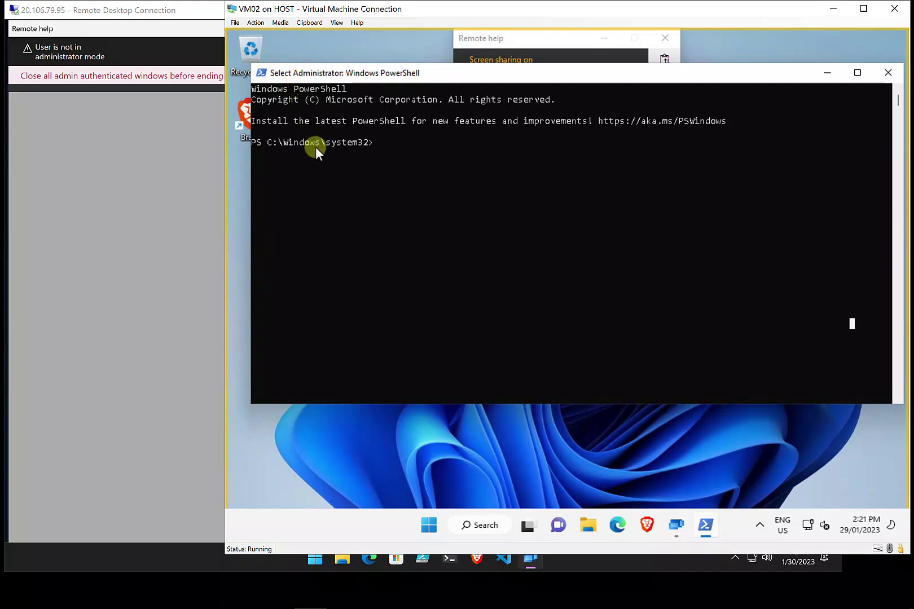
{"action": "left_click", "coordinate": [173, 356]}
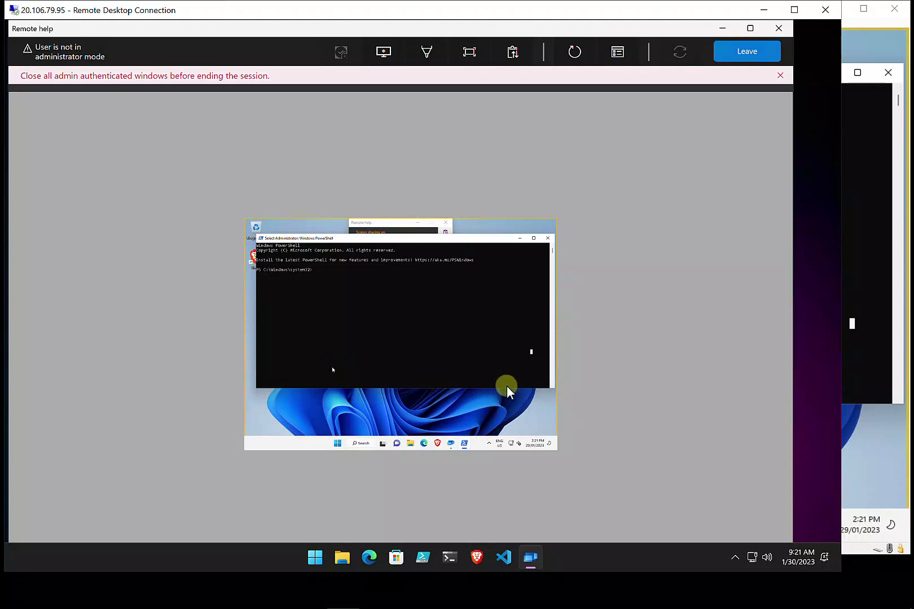
{"action": "left_click", "coordinate": [732, 54]}
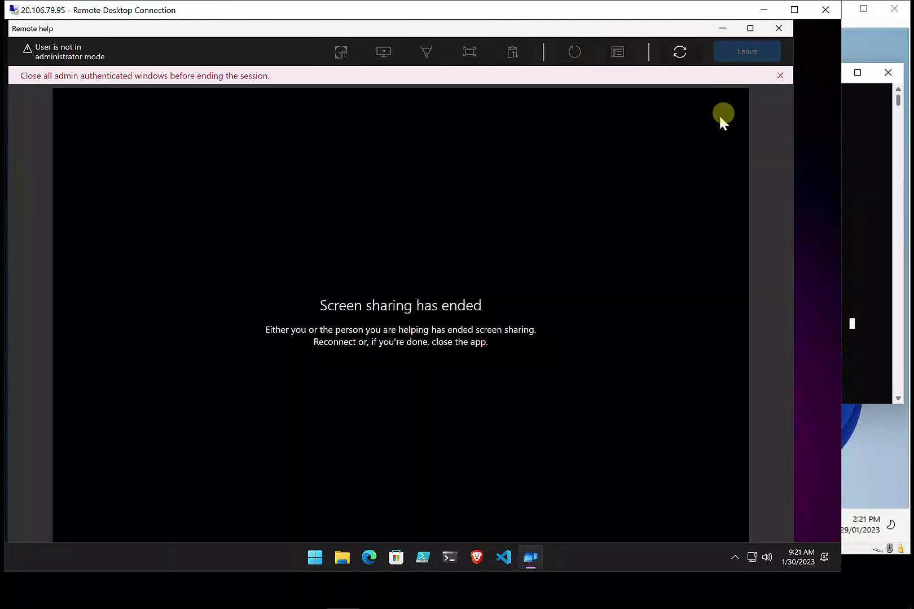
Close the Remote help app, the sharing-ended notice and the admin PowerShell window, leaving the remote desktop in front
{"action": "left_click", "coordinate": [778, 29]}
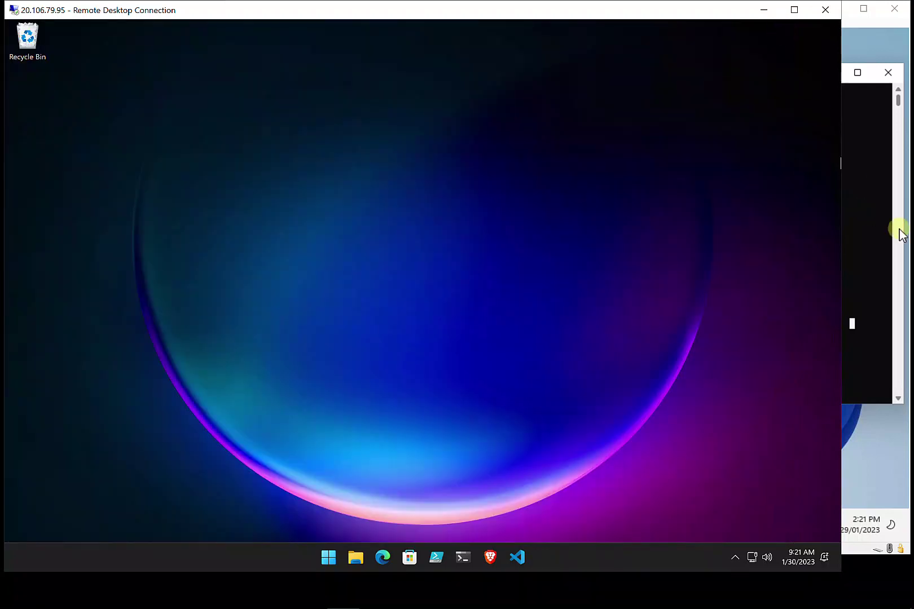
{"action": "left_click", "coordinate": [869, 239]}
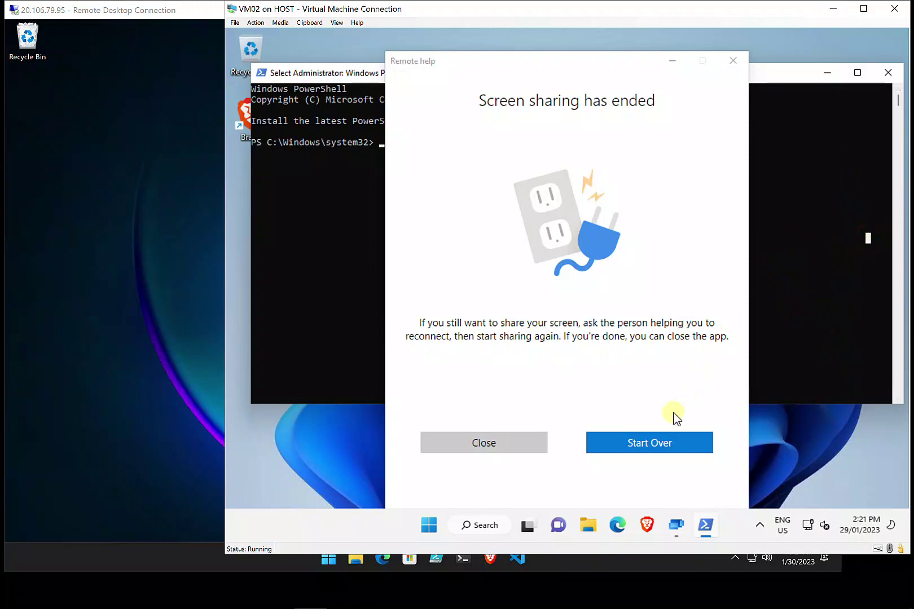
{"action": "left_click", "coordinate": [514, 449]}
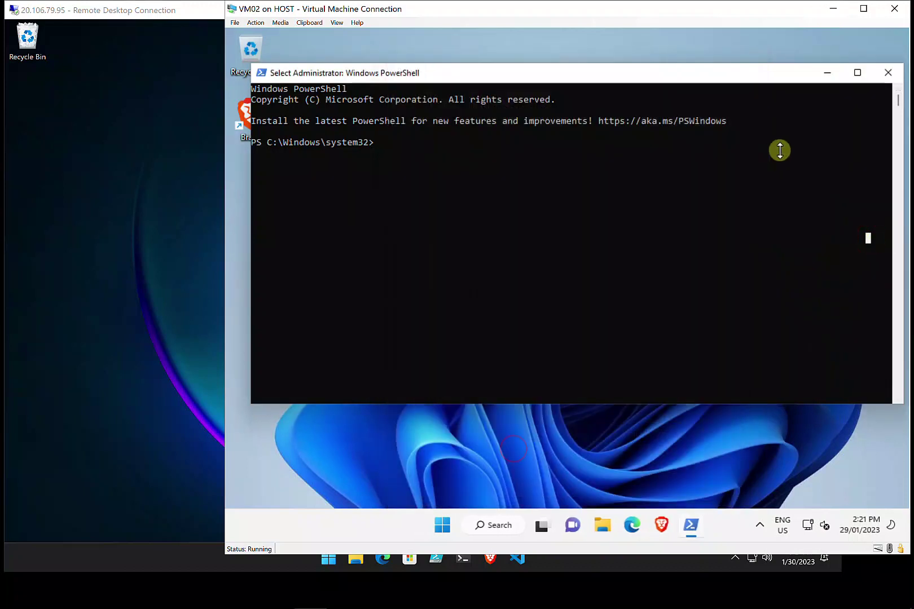
{"action": "left_click", "coordinate": [888, 72]}
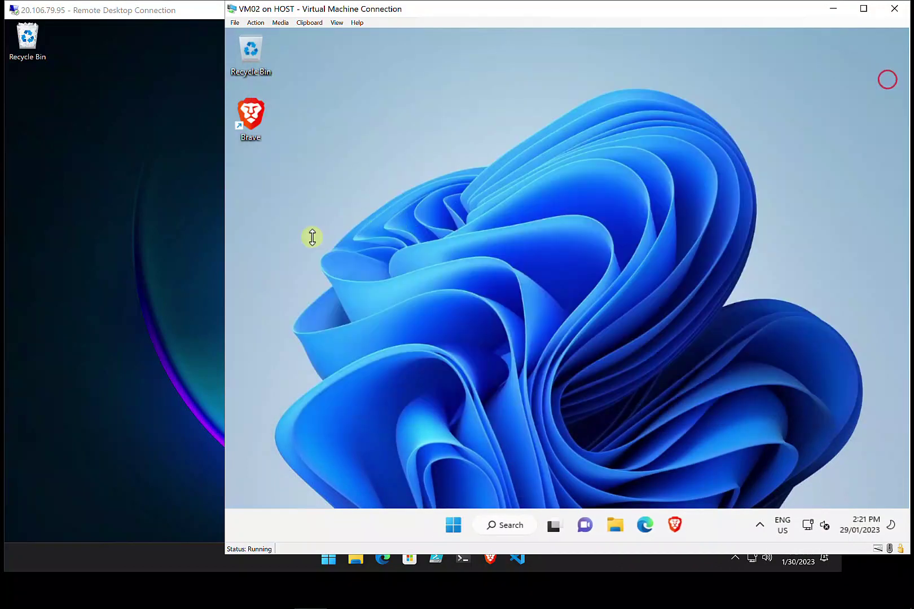
{"action": "left_click", "coordinate": [171, 291]}
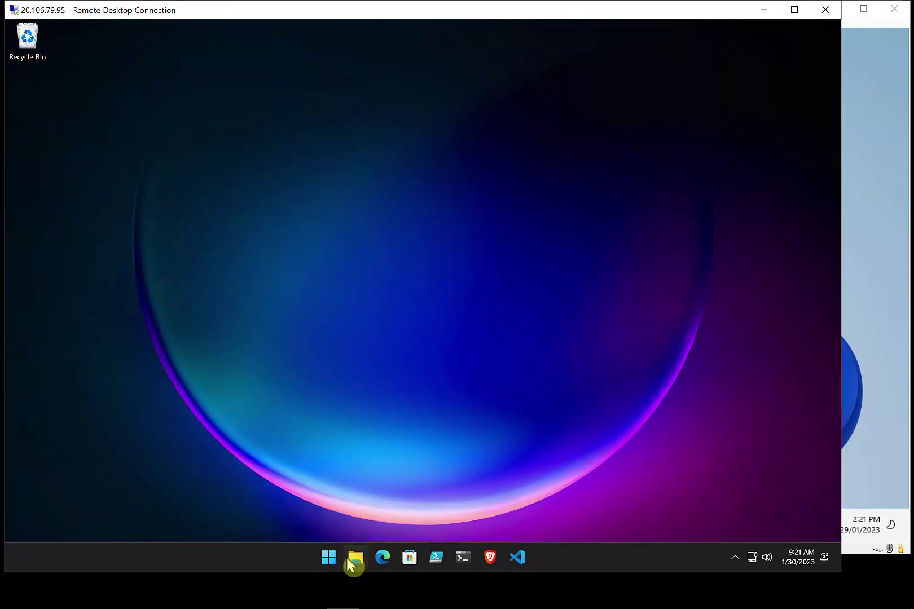
Launch Quick Assist on the remote machine with a 'quick assi' Start search
{"action": "left_click", "coordinate": [332, 567]}
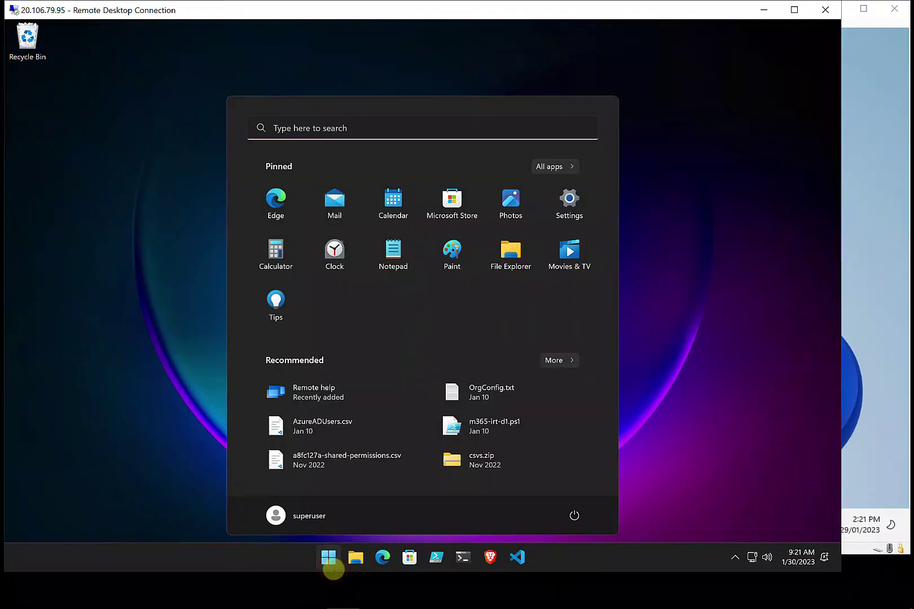
{"action": "type", "text": "quick assi"}
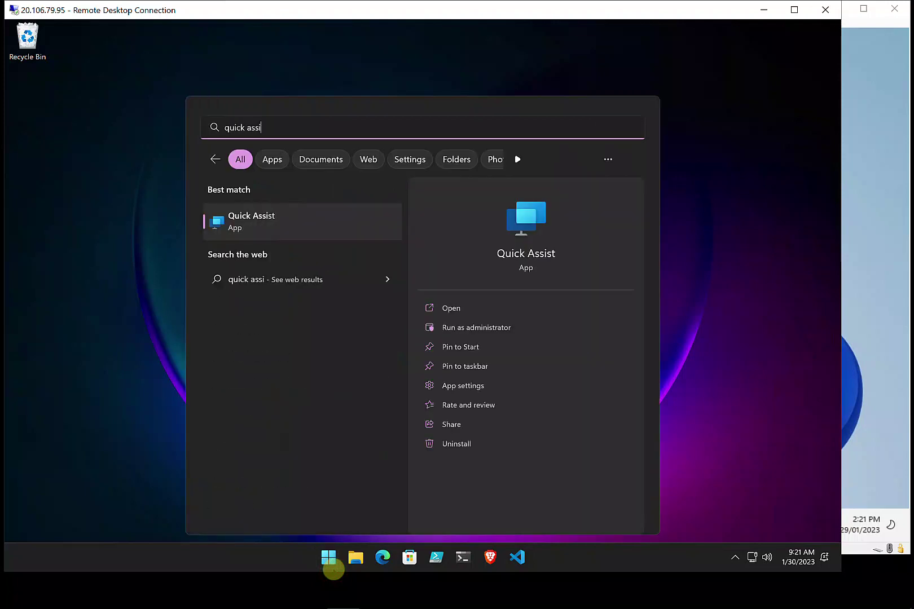
{"action": "key", "text": "Return"}
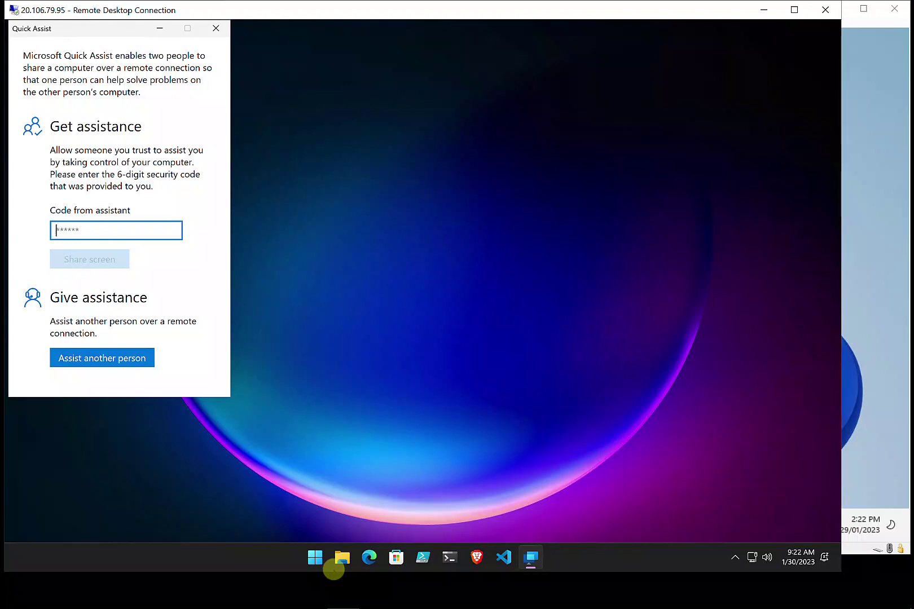
Search 'remote' on the remote machine and launch the Remote help app
{"action": "key", "text": "super"}
{"action": "type", "text": "remo"}
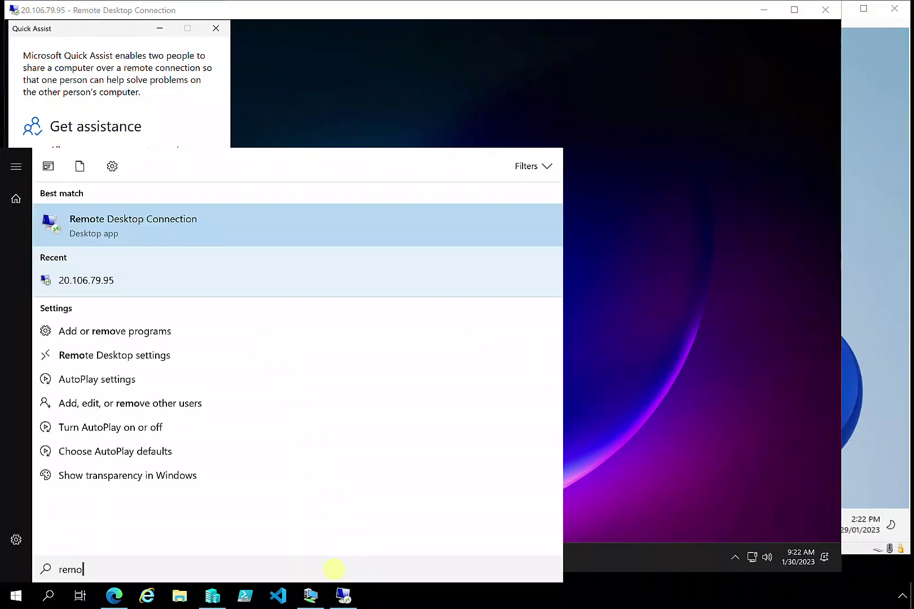
{"action": "type", "text": "te"}
{"action": "key", "text": "Return"}
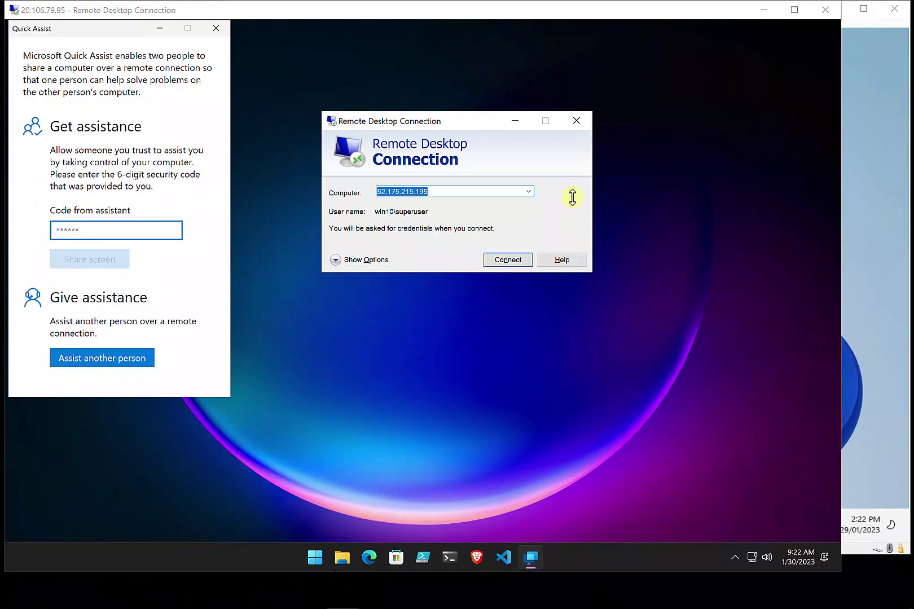
{"action": "left_click", "coordinate": [577, 120]}
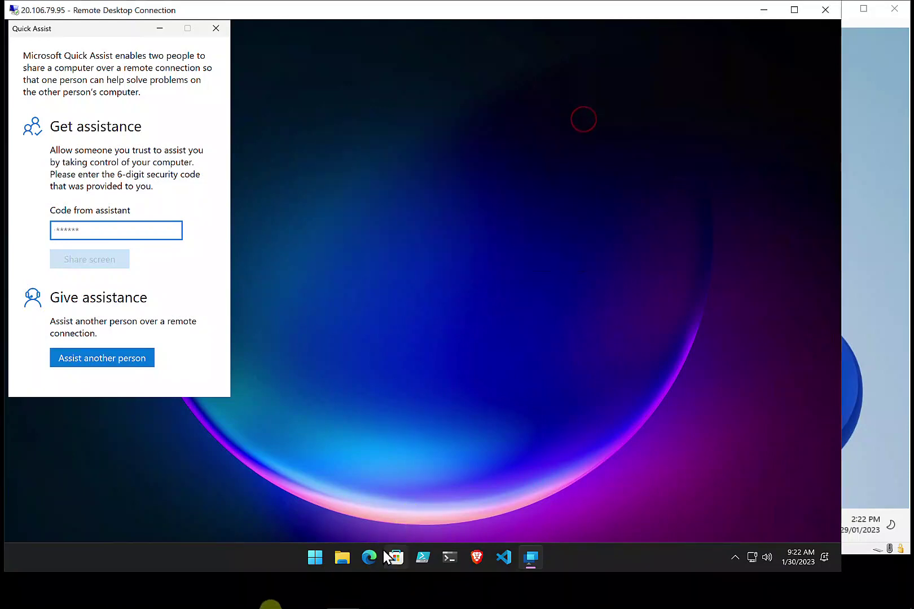
{"action": "mouse_move", "coordinate": [246, 596]}
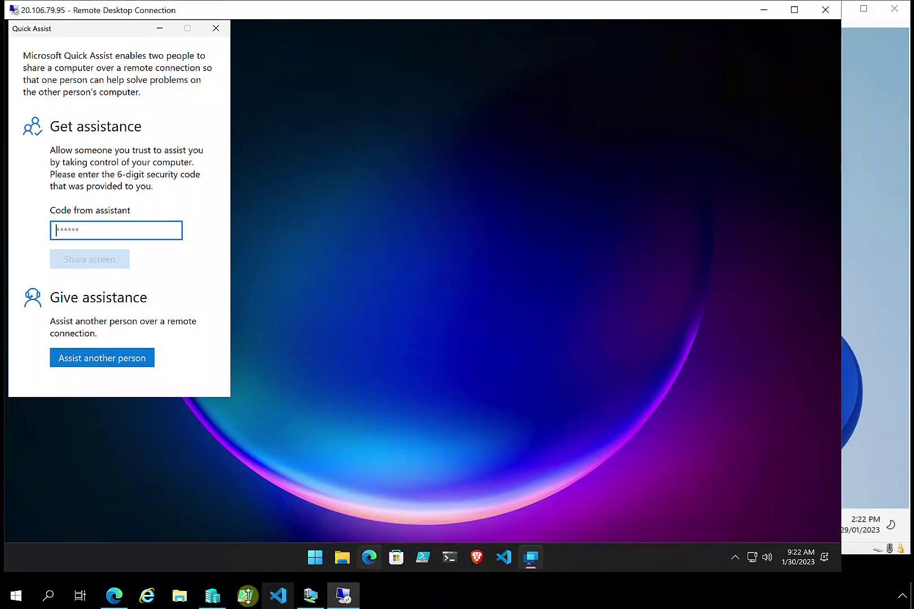
{"action": "left_click", "coordinate": [317, 557]}
{"action": "type", "text": "r"}
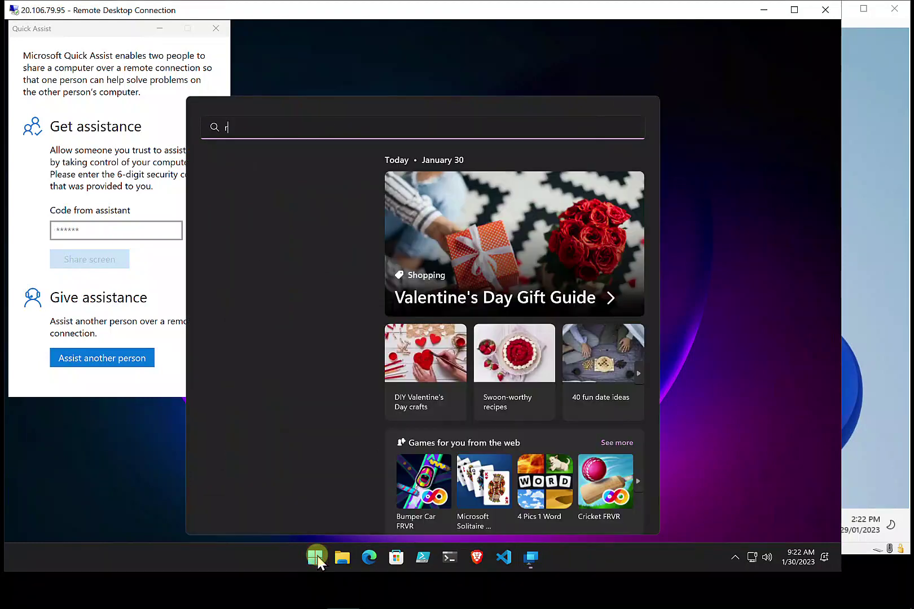
{"action": "type", "text": "emote"}
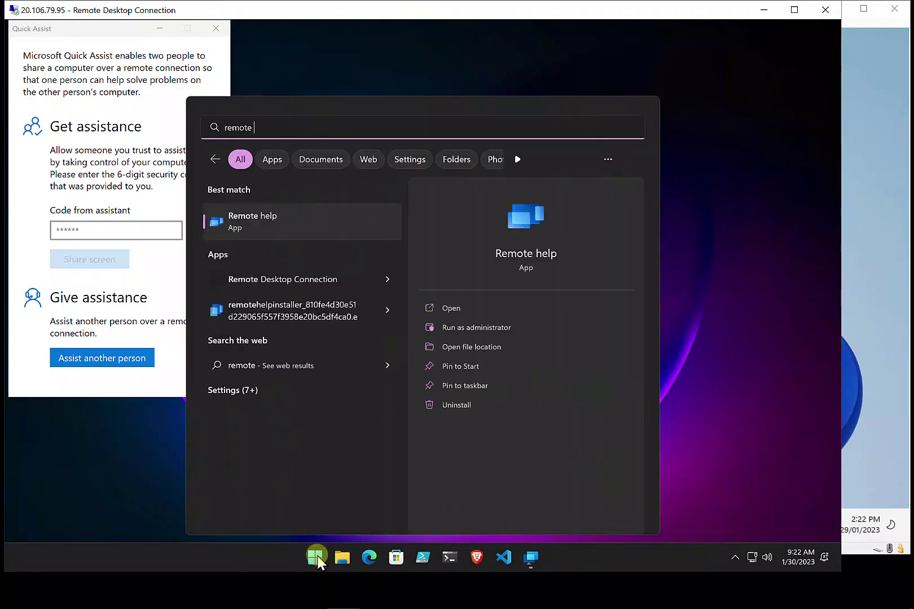
{"action": "left_click", "coordinate": [262, 215]}
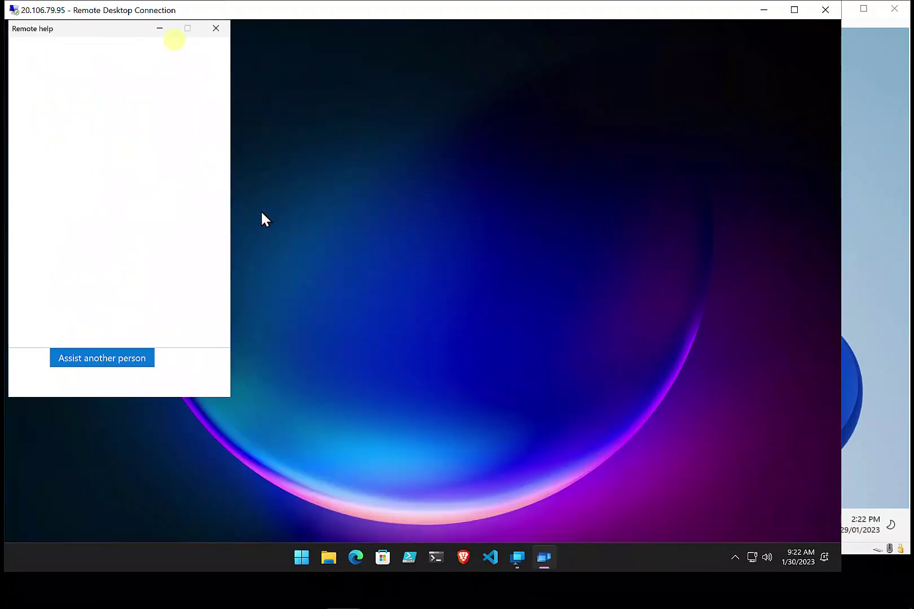
Move the Remote help window aside and switch to Endpoint Manager's Tenant admin Remote Help page
{"action": "left_click_drag", "start_coordinate": [152, 33], "coordinate": [418, 41]}
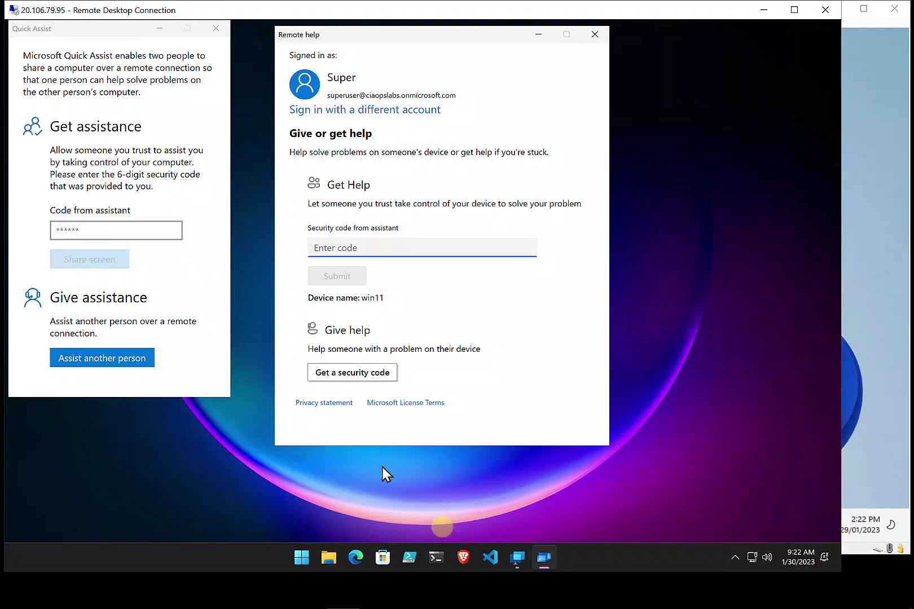
{"action": "mouse_move", "coordinate": [299, 603]}
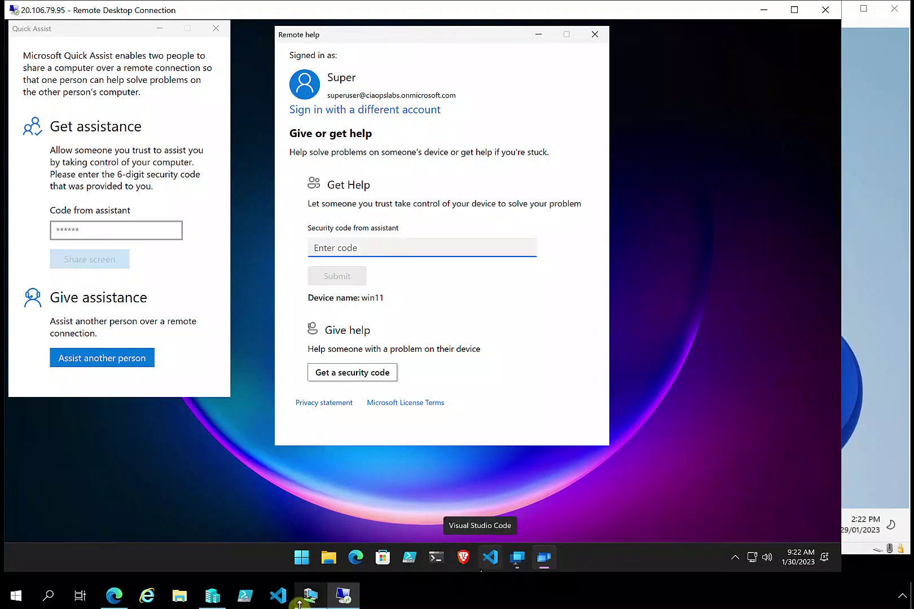
{"action": "left_click", "coordinate": [118, 596]}
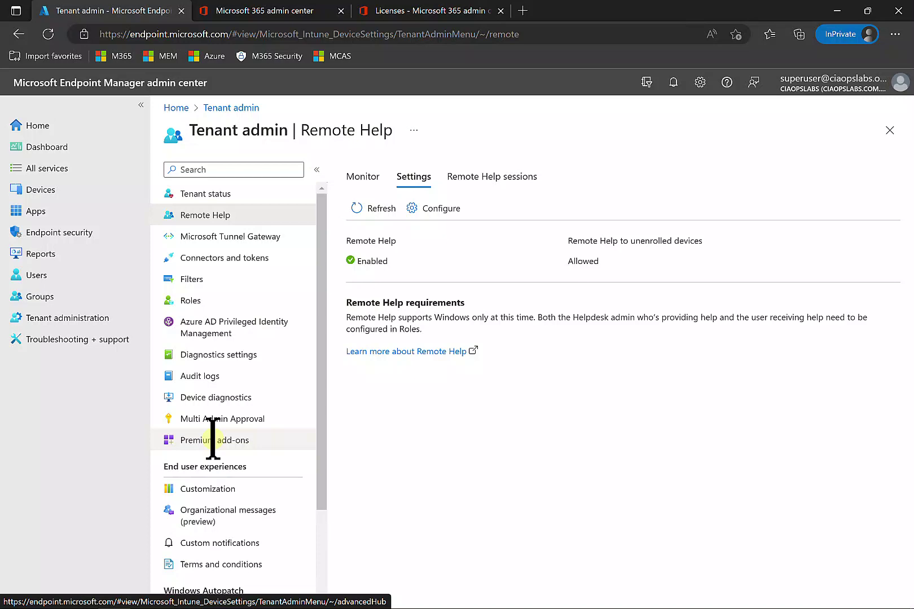
Review the Remote Help monitoring charts and 2 logged sessions, then return to the remote desktop
{"action": "left_click", "coordinate": [235, 223]}
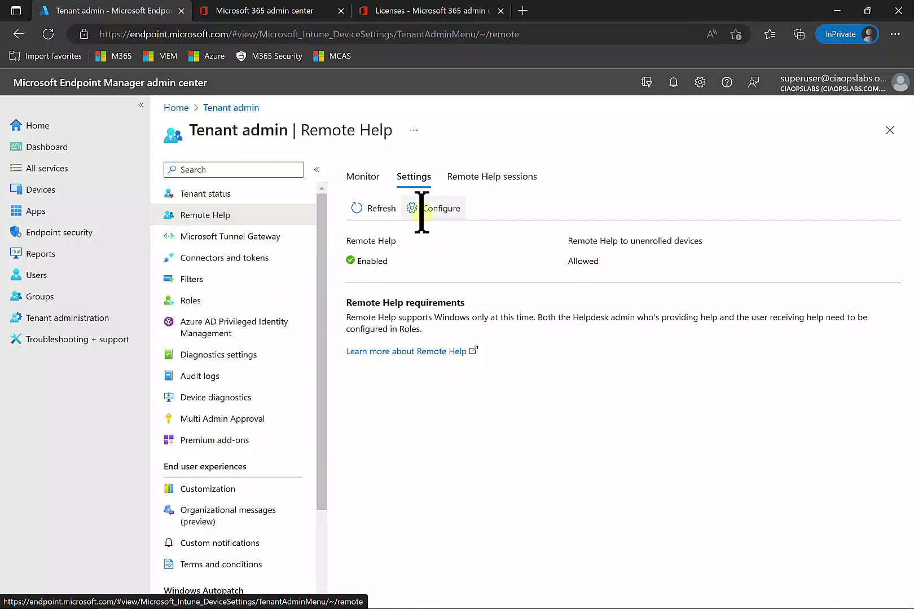
{"action": "left_click", "coordinate": [352, 177]}
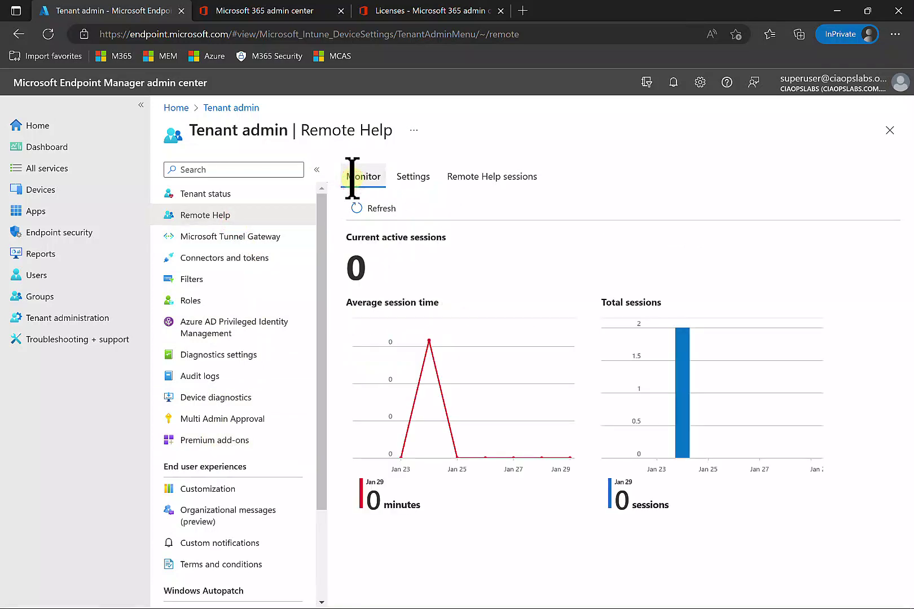
{"action": "left_click", "coordinate": [483, 174]}
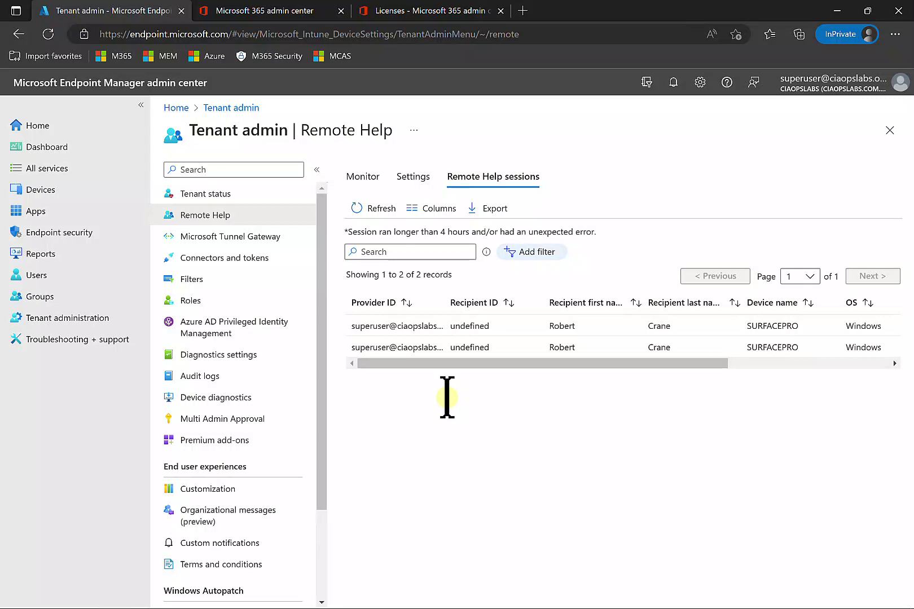
{"action": "mouse_move", "coordinate": [285, 597]}
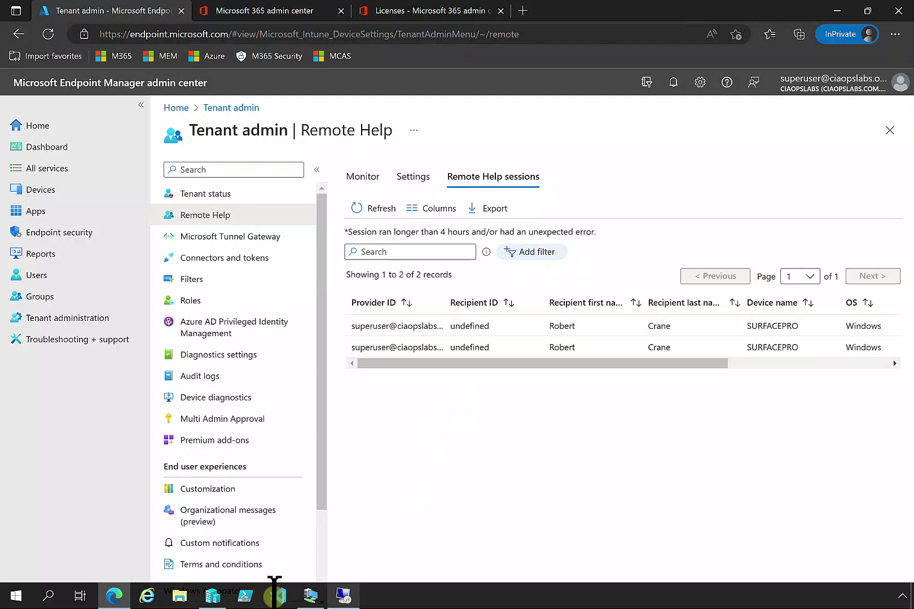
{"action": "left_click", "coordinate": [346, 597]}
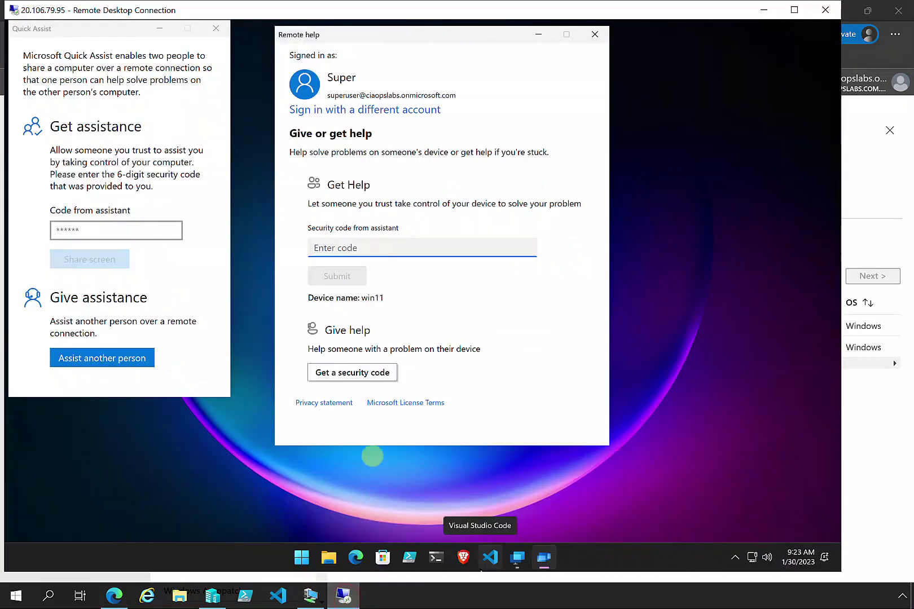